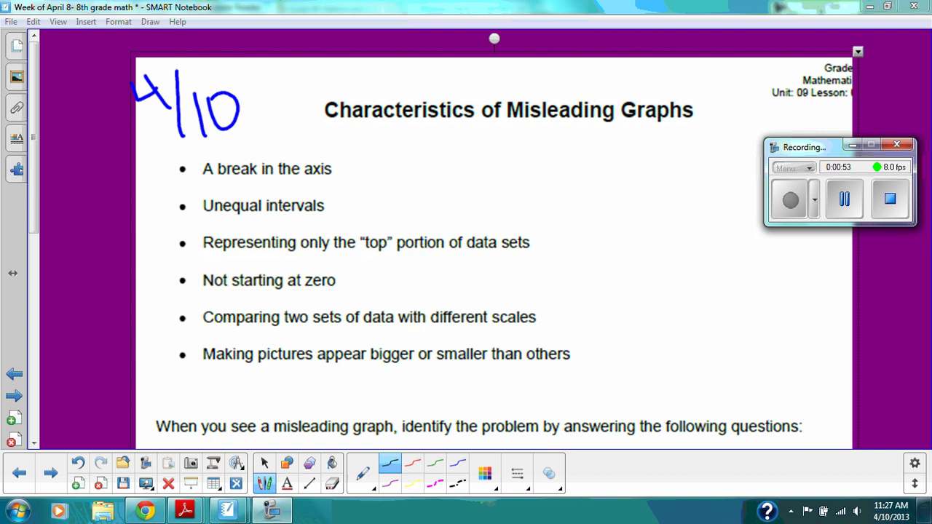
- Show the thumbnails of all slides in the Page Sorter
click(17, 46)
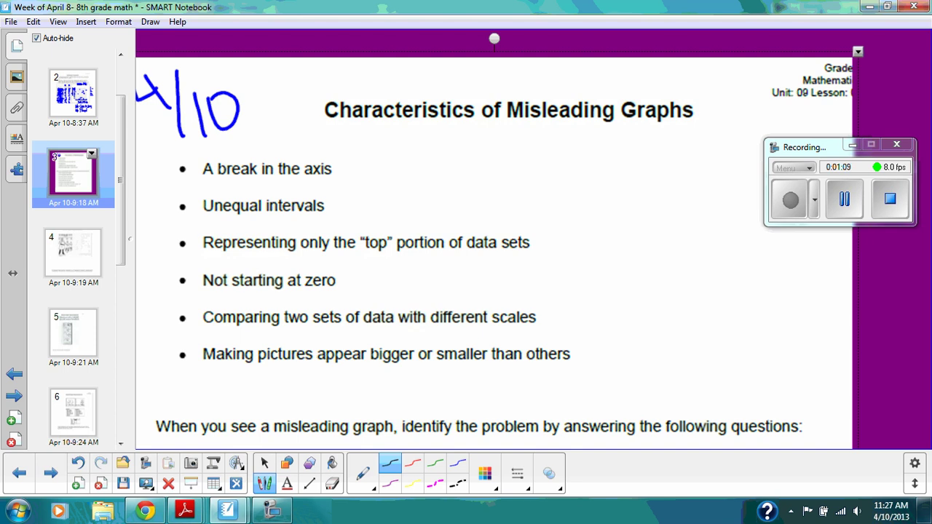
- Draw a black arrow beside the questions prompt and write #1 and #2 below the questions
mouse_move(160, 384)
mouse_down()
mouse_move(146, 411)
mouse_move(170, 399)
mouse_up()
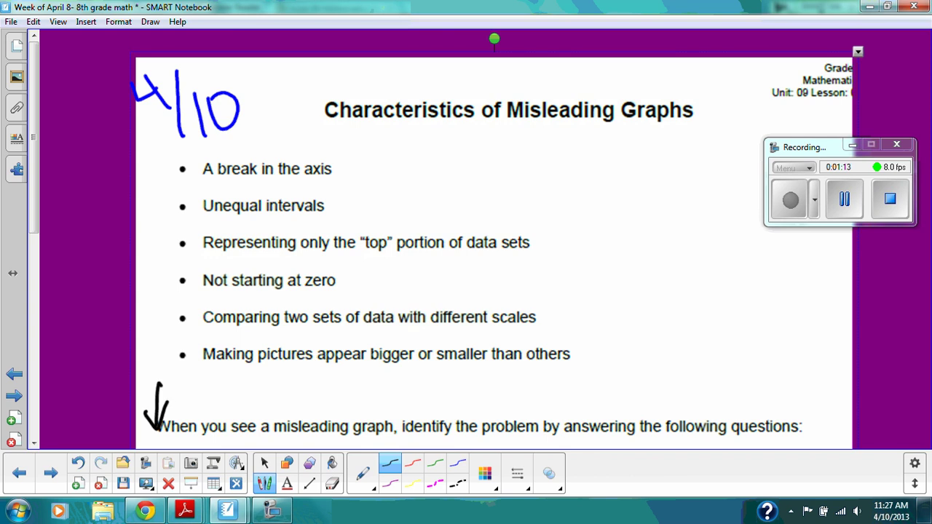
scroll(65, 435, down, 10)
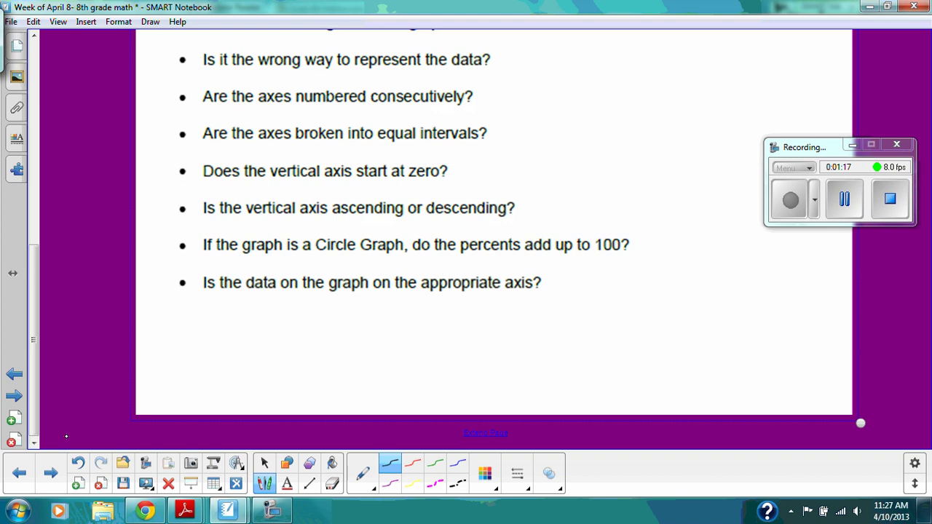
mouse_move(212, 307)
mouse_down()
mouse_move(214, 346)
mouse_move(225, 321)
mouse_move(205, 320)
mouse_move(236, 318)
mouse_up()
drag(213, 331, 243, 329)
drag(254, 297, 254, 342)
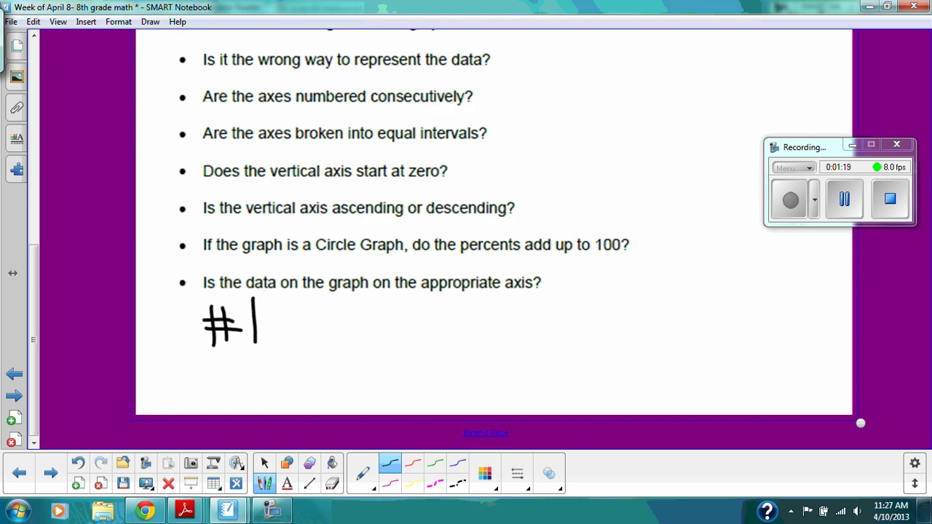
drag(565, 307, 574, 342)
drag(581, 307, 587, 341)
mouse_move(549, 322)
mouse_down()
mouse_move(597, 319)
mouse_move(601, 332)
mouse_up()
mouse_move(610, 313)
mouse_down()
mouse_move(613, 338)
mouse_move(650, 347)
mouse_up()
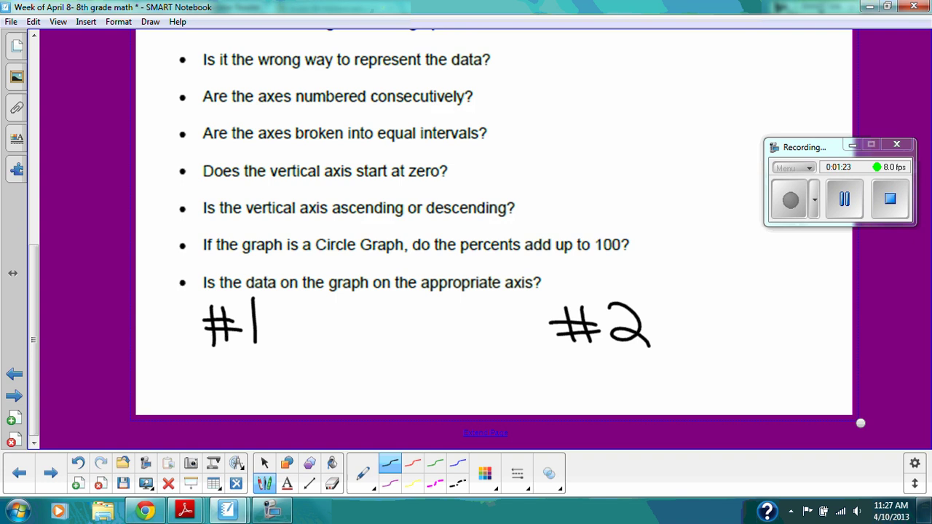
scroll(494, 241, up, 3)
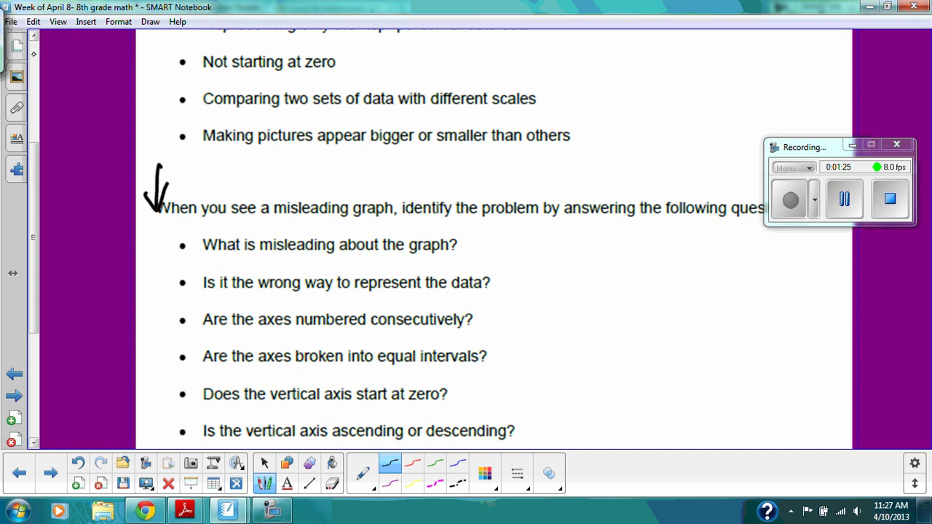
- Return to the Select tool and go to The Shrinking Family Doctor slide
click(265, 463)
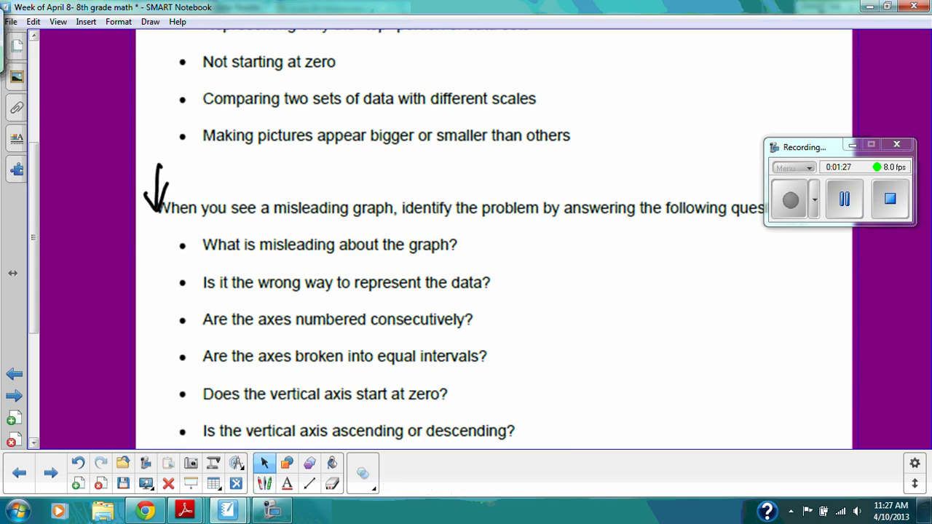
click(16, 45)
click(88, 250)
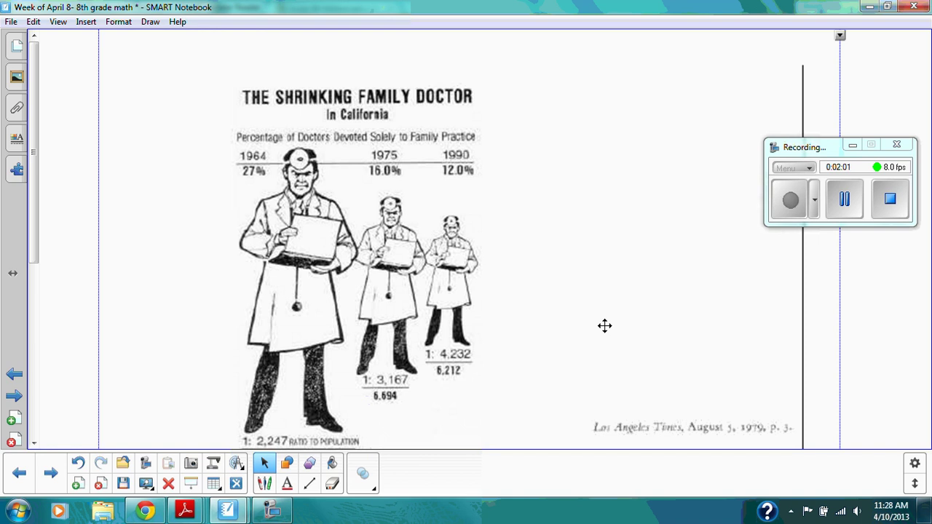
- Draw green arrows pointing at the 8,023, 6,694 and 6,212 doctor counts
scroll(36, 313, down, 5)
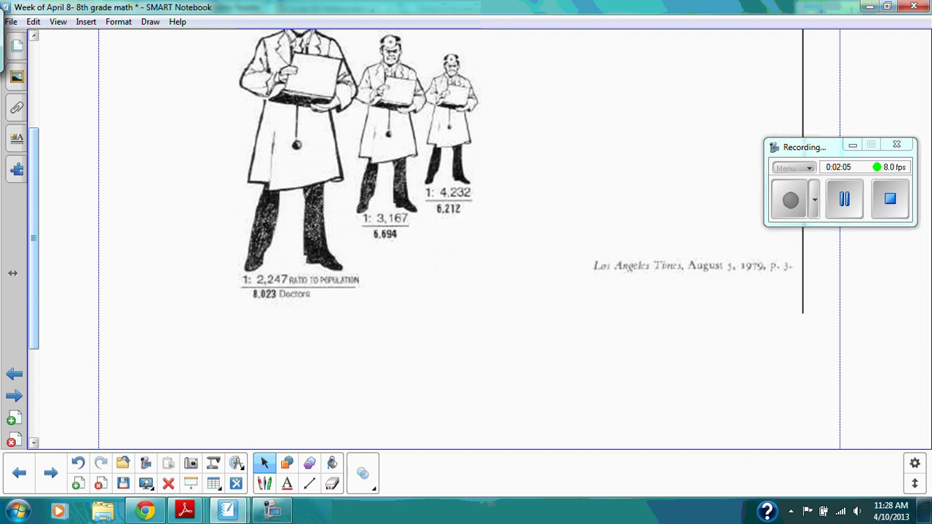
mouse_move(203, 313)
mouse_down()
mouse_move(241, 299)
mouse_move(229, 293)
mouse_move(233, 315)
mouse_up()
mouse_move(369, 279)
mouse_down()
mouse_move(377, 241)
mouse_move(388, 255)
mouse_up()
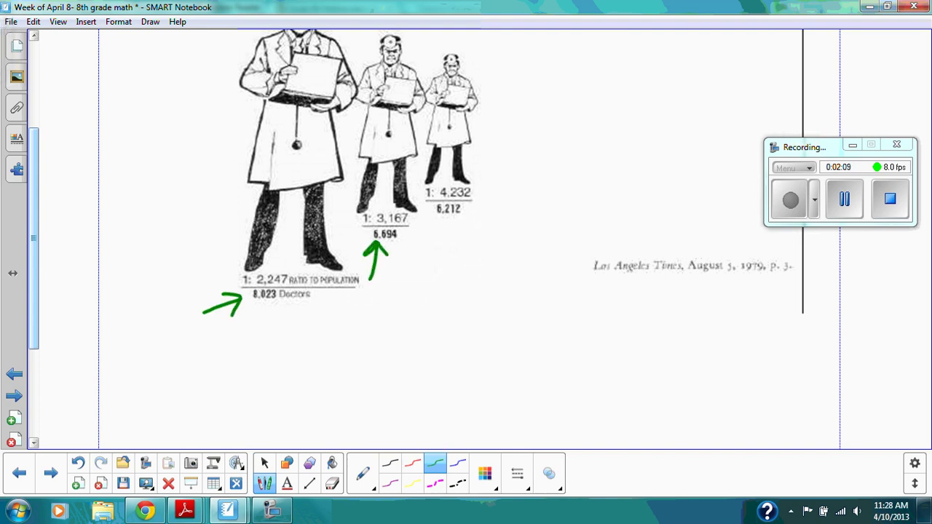
drag(435, 218, 427, 273)
mouse_move(417, 235)
mouse_down()
mouse_move(435, 217)
mouse_move(450, 234)
mouse_up()
- Handwrite 6,212 under the right arrow and 6,694 under the middle arrow
mouse_move(437, 279)
mouse_down()
mouse_move(433, 302)
mouse_move(436, 291)
mouse_move(453, 313)
mouse_up()
click(455, 294)
mouse_move(461, 290)
mouse_down()
mouse_move(454, 311)
mouse_move(489, 303)
mouse_up()
mouse_move(494, 281)
mouse_down()
mouse_move(494, 309)
mouse_move(531, 309)
mouse_up()
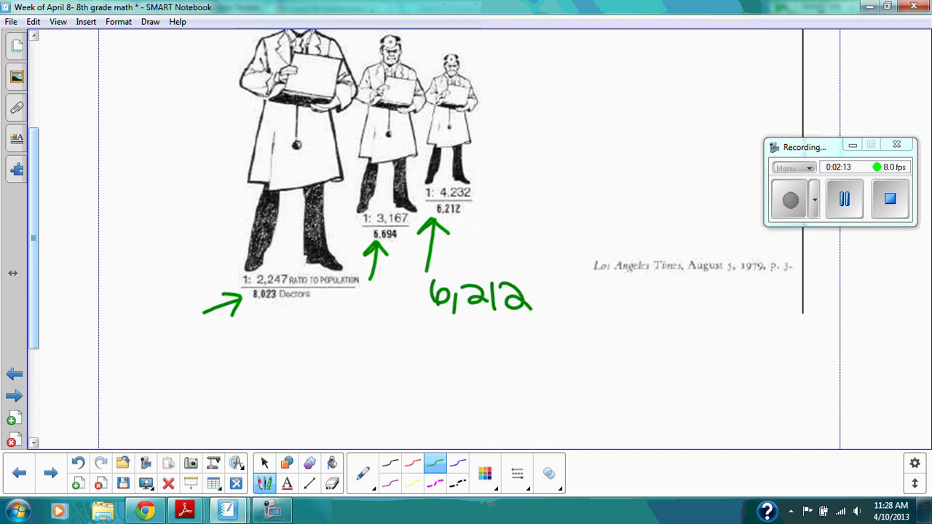
mouse_move(371, 313)
mouse_down()
mouse_move(362, 333)
mouse_move(382, 352)
mouse_up()
mouse_move(393, 316)
mouse_down()
mouse_move(390, 352)
mouse_move(402, 343)
mouse_up()
mouse_move(411, 317)
mouse_down()
mouse_move(407, 334)
mouse_move(409, 326)
mouse_move(427, 329)
mouse_up()
mouse_move(427, 329)
mouse_down()
mouse_move(426, 355)
mouse_move(431, 337)
mouse_up()
mouse_move(431, 338)
mouse_down()
mouse_move(454, 324)
mouse_move(457, 362)
mouse_up()
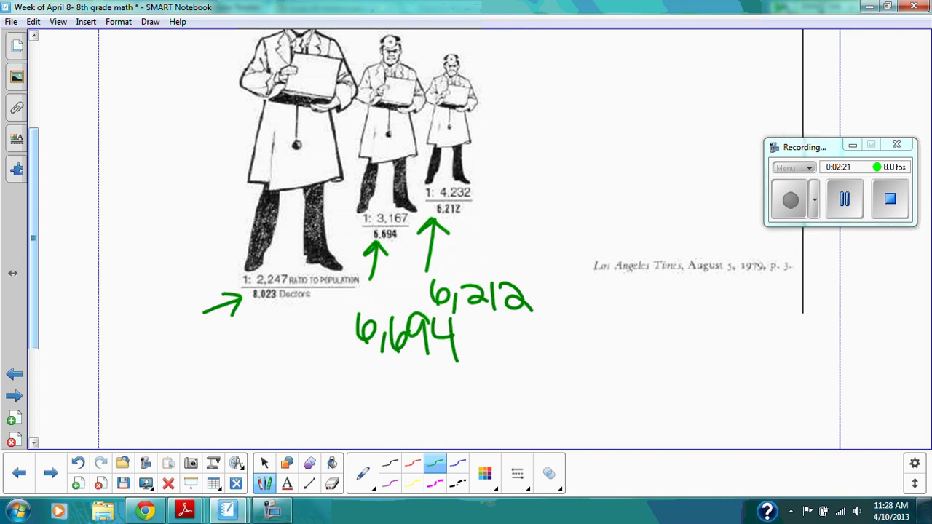
- Write 8,023 under the left arrow and switch back to the Select tool
mouse_move(237, 330)
mouse_down()
mouse_move(224, 344)
mouse_move(236, 333)
mouse_move(245, 359)
mouse_move(261, 328)
mouse_move(266, 353)
mouse_move(282, 354)
mouse_up()
mouse_move(282, 320)
mouse_down()
mouse_move(294, 332)
mouse_move(287, 348)
mouse_up()
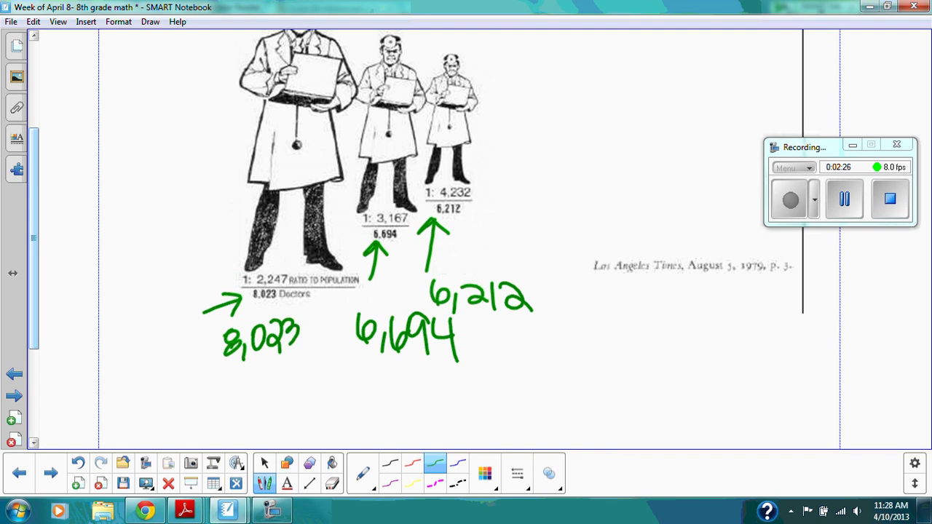
click(264, 463)
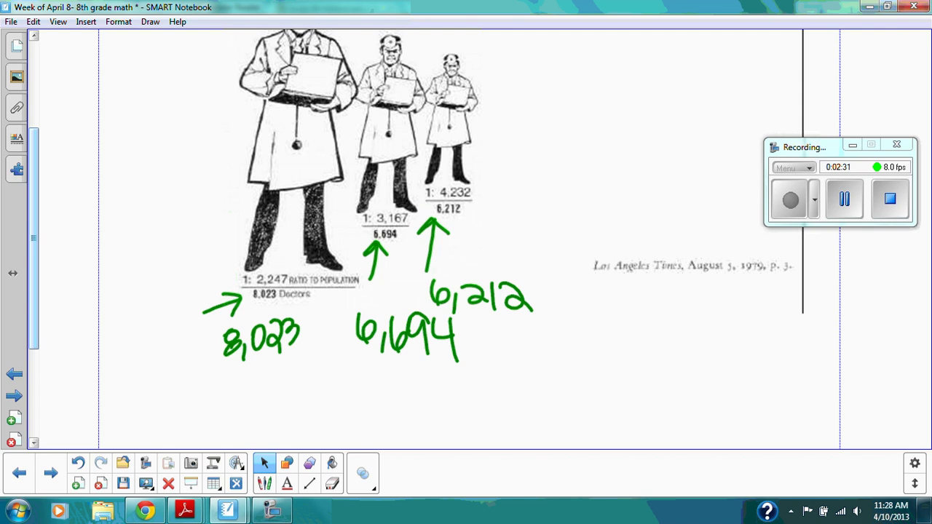
- Read the answer paragraph, then add a small red mark between the green arrows
scroll(466, 233, down, 5)
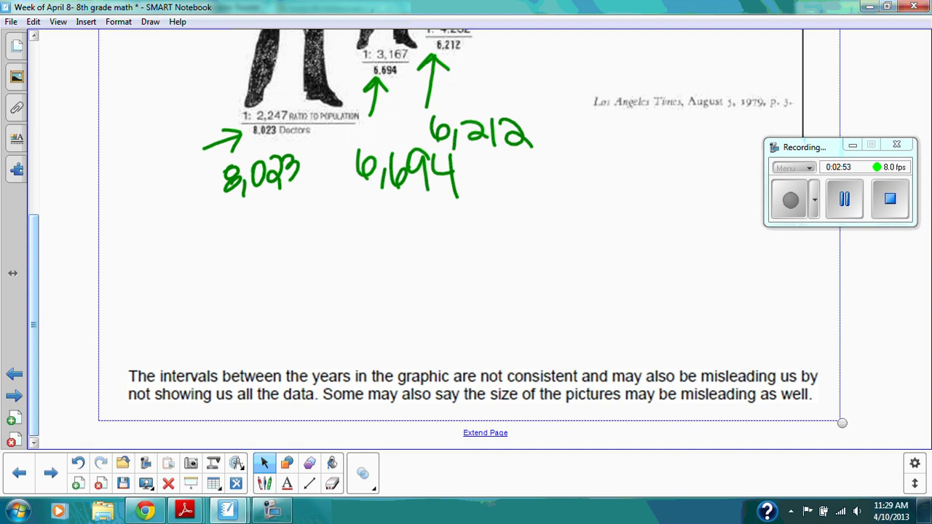
scroll(466, 240, up, 3)
drag(37, 198, 40, 156)
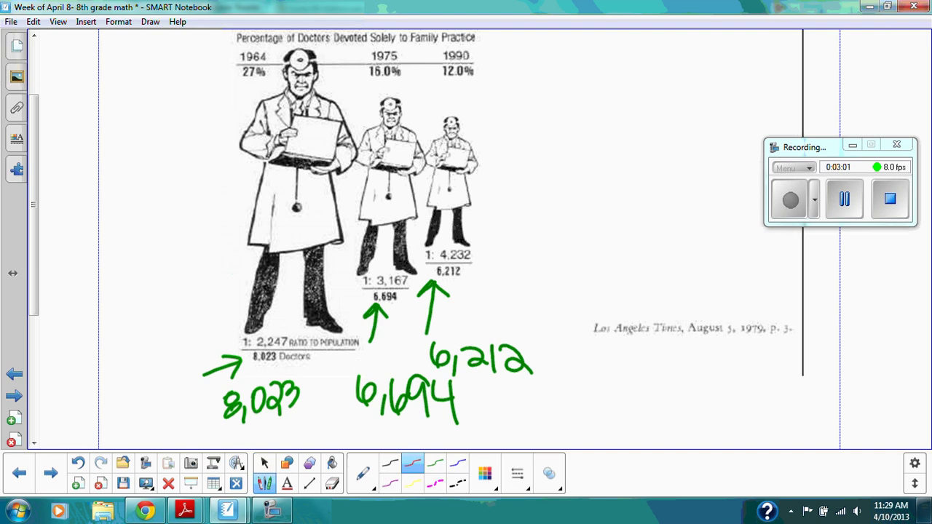
mouse_move(427, 306)
mouse_down()
mouse_move(394, 335)
mouse_move(428, 306)
mouse_up()
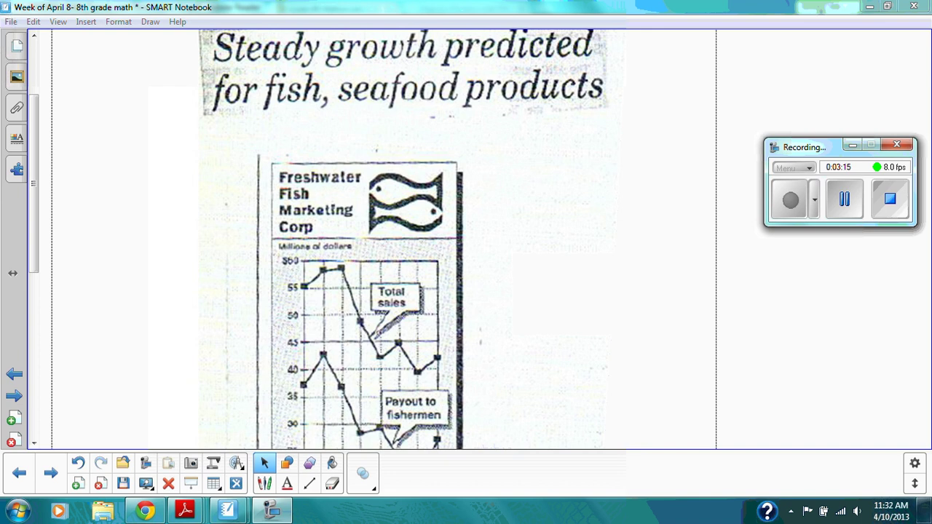
- Draw red arrows pointing at the '89 and '82 labels on the fishermen profits graph
drag(32, 182, 32, 241)
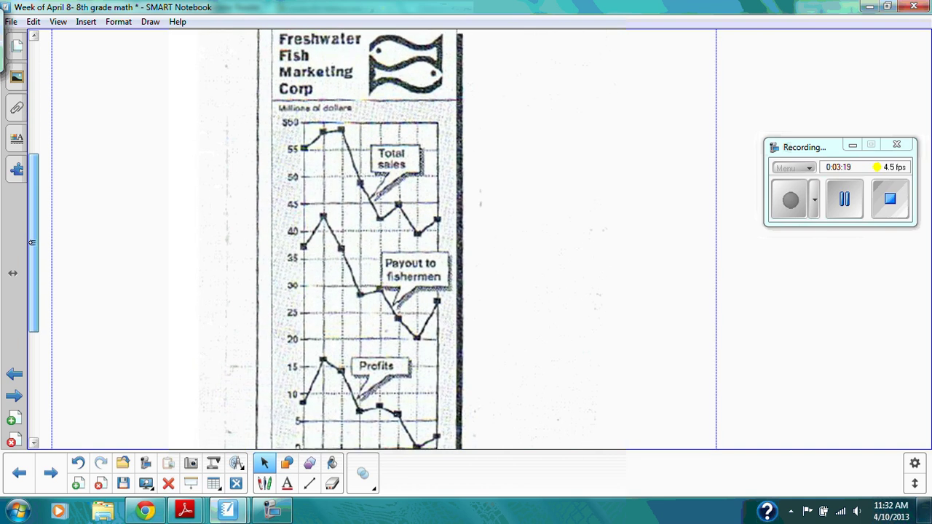
scroll(31, 242, up, 1)
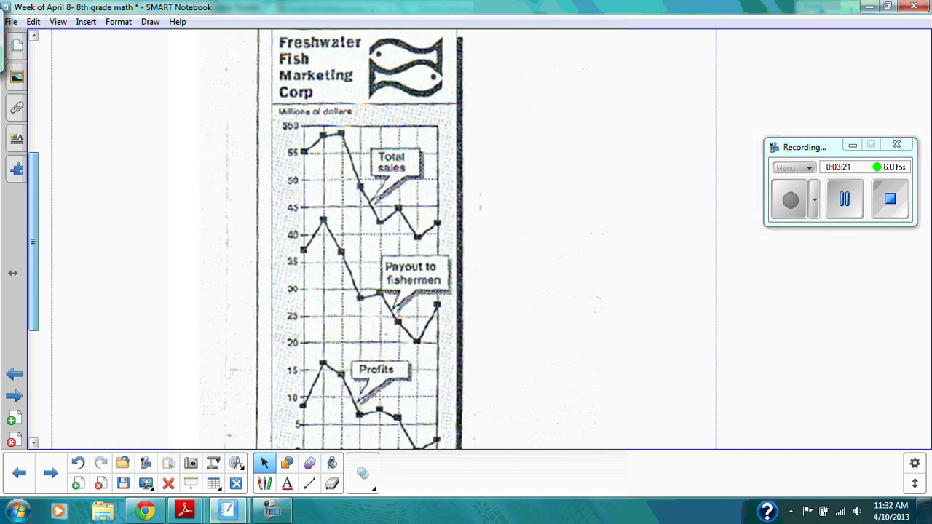
drag(31, 242, 25, 284)
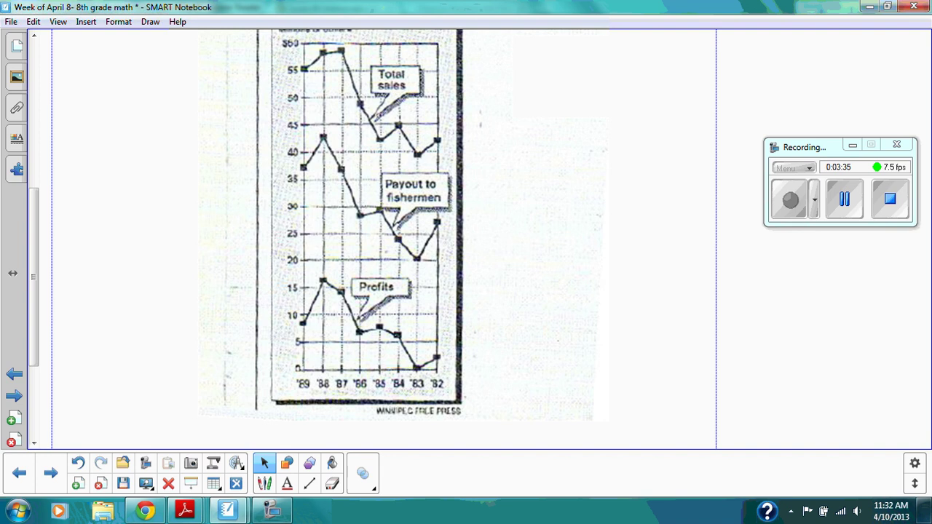
click(265, 483)
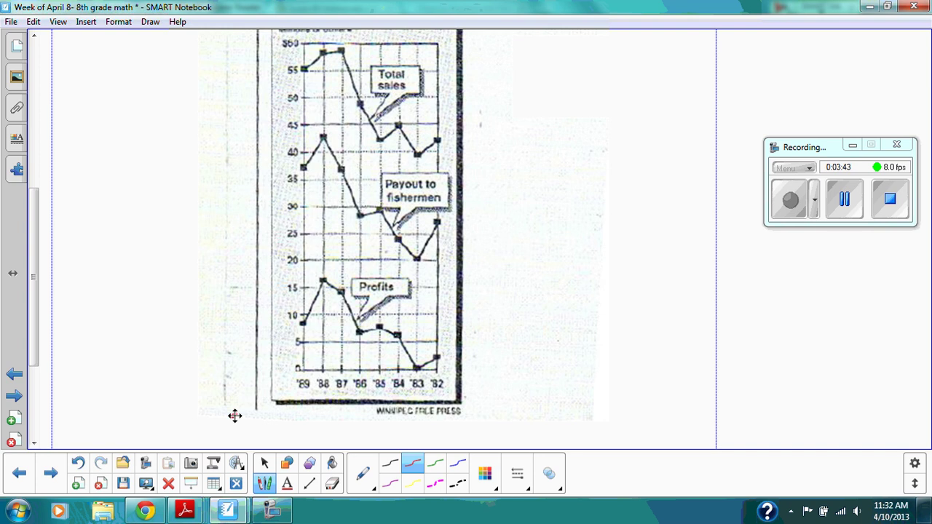
mouse_move(230, 416)
mouse_down()
mouse_move(287, 389)
mouse_move(261, 382)
mouse_move(278, 416)
mouse_up()
drag(435, 396, 484, 447)
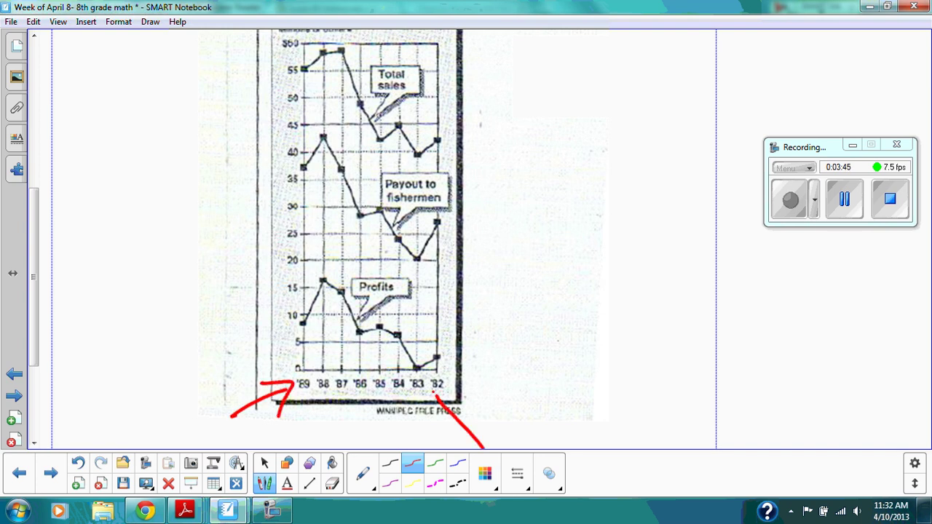
drag(434, 424, 458, 400)
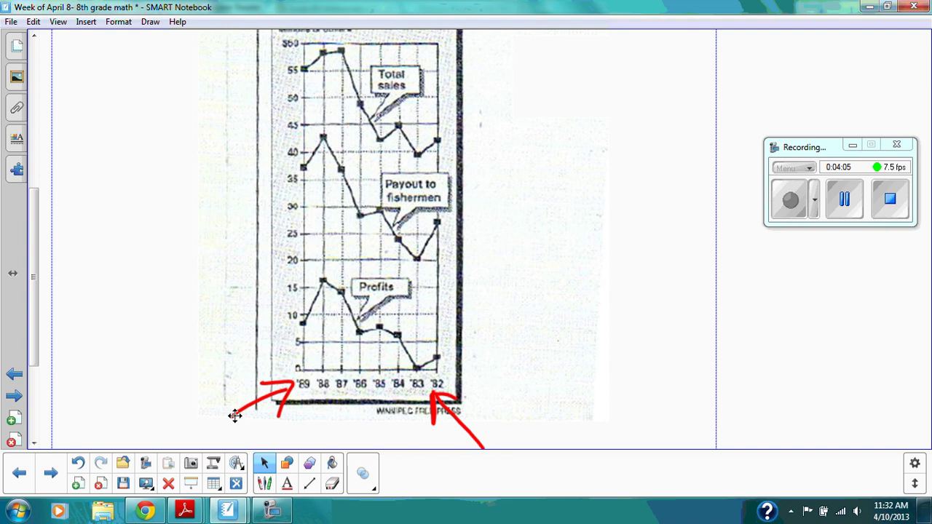
- Scroll down the page and advance to the Skewed Graphic Representation #4 page
scroll(234, 415, down, 2)
scroll(384, 241, down, 3)
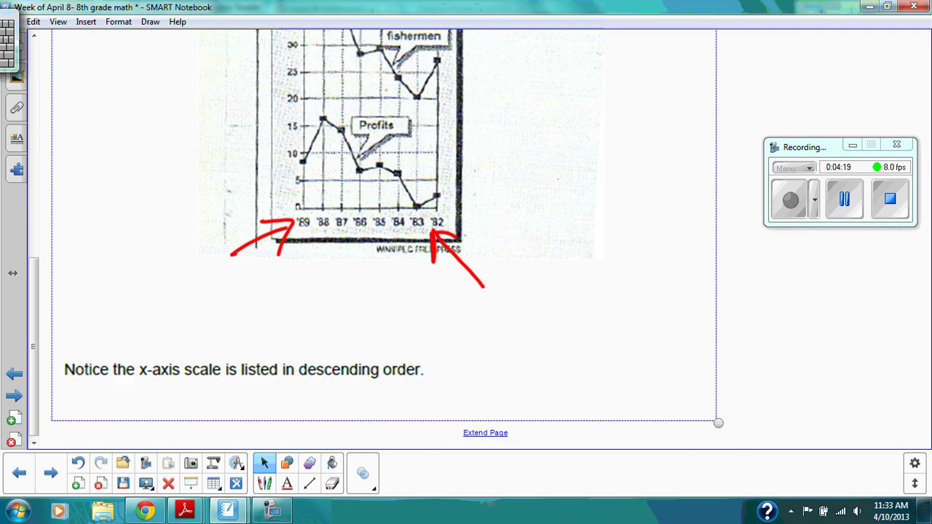
key(Page_Down)
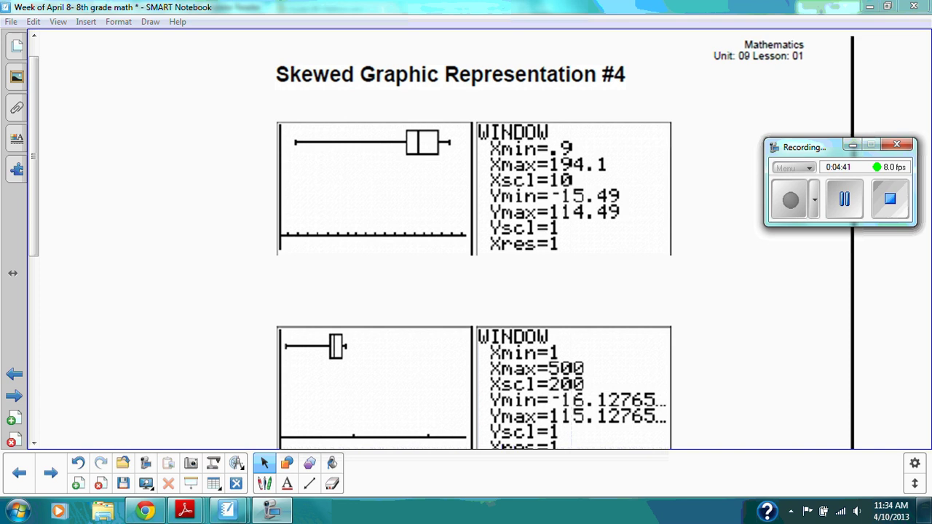
- Underline the top box plot's axis in red and add tick marks along it
click(264, 484)
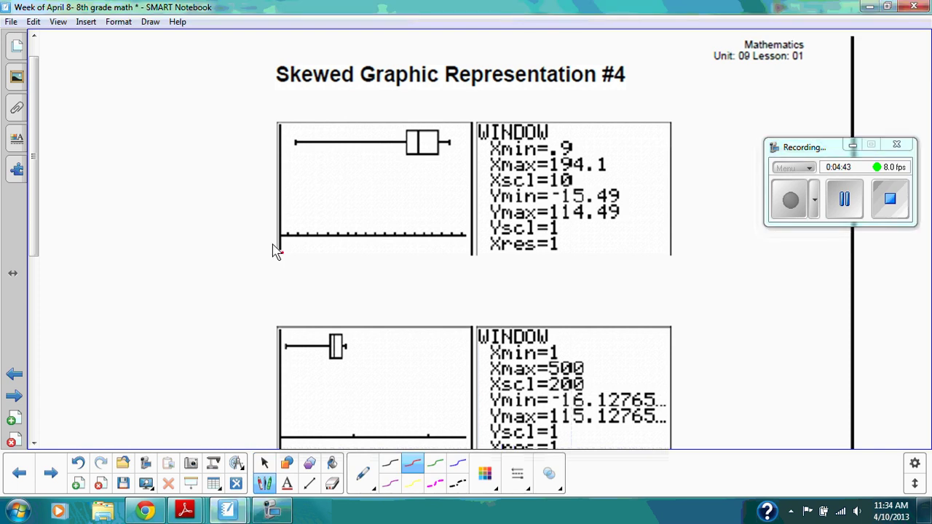
drag(281, 254, 455, 254)
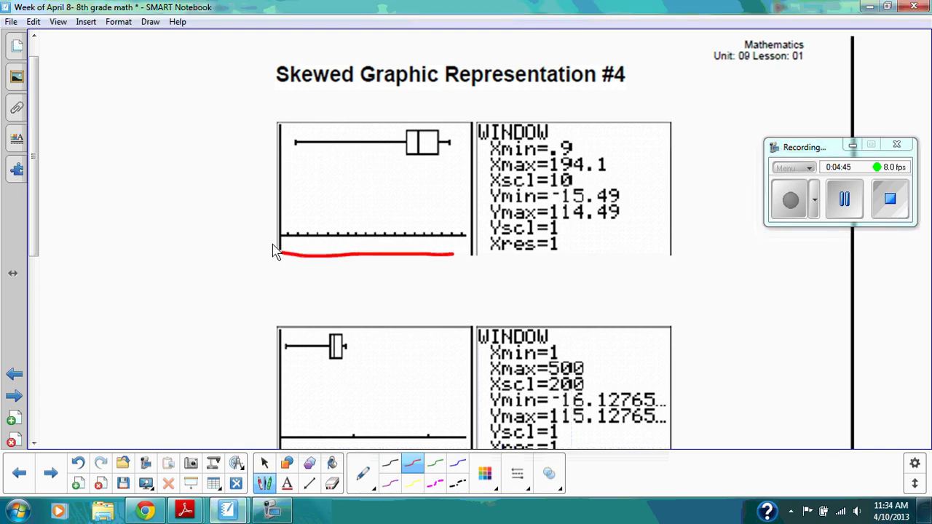
mouse_move(287, 228)
mouse_down()
mouse_move(288, 253)
mouse_move(296, 254)
mouse_up()
mouse_move(305, 227)
mouse_down()
mouse_move(288, 252)
mouse_move(325, 254)
mouse_up()
click(342, 229)
mouse_move(334, 226)
mouse_down()
mouse_move(335, 254)
mouse_move(344, 253)
mouse_up()
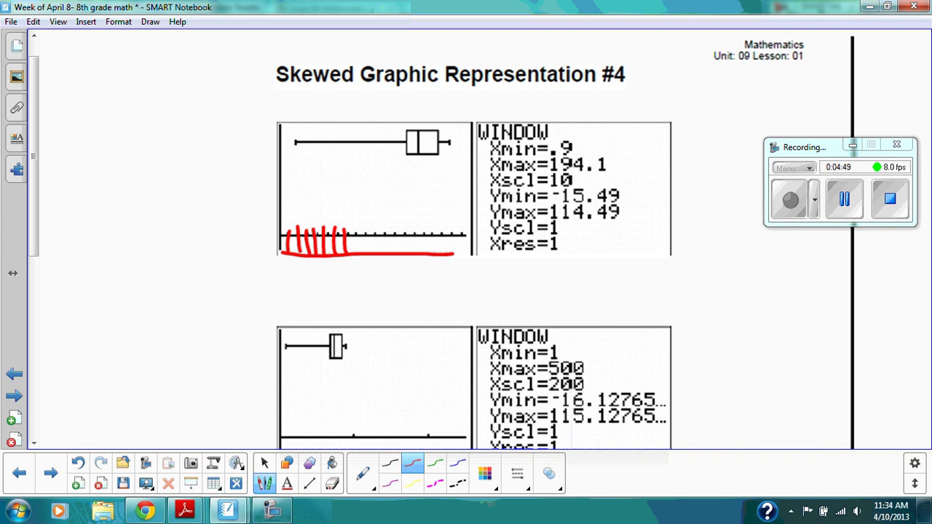
- Add two red ticks on the bottom axis and draw red arrows over both boxes
scroll(441, 240, down, 2)
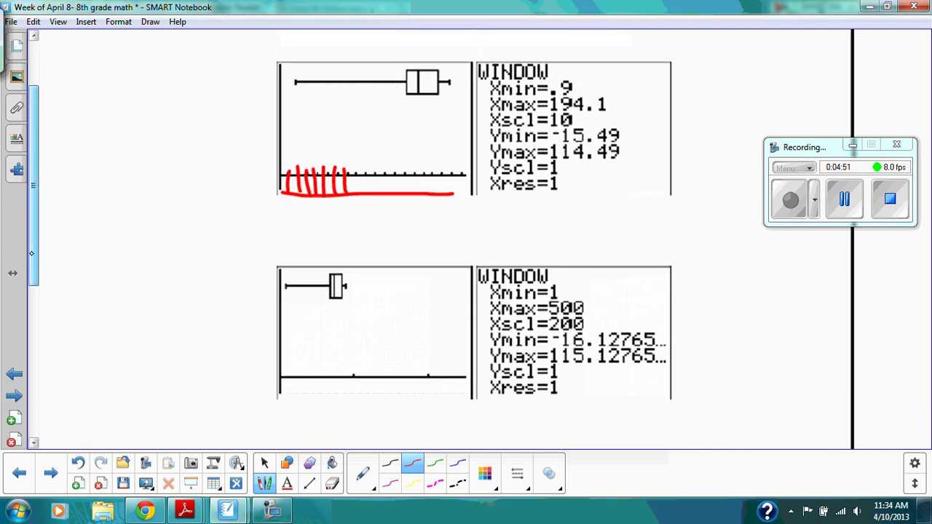
drag(354, 375, 357, 408)
drag(428, 370, 430, 400)
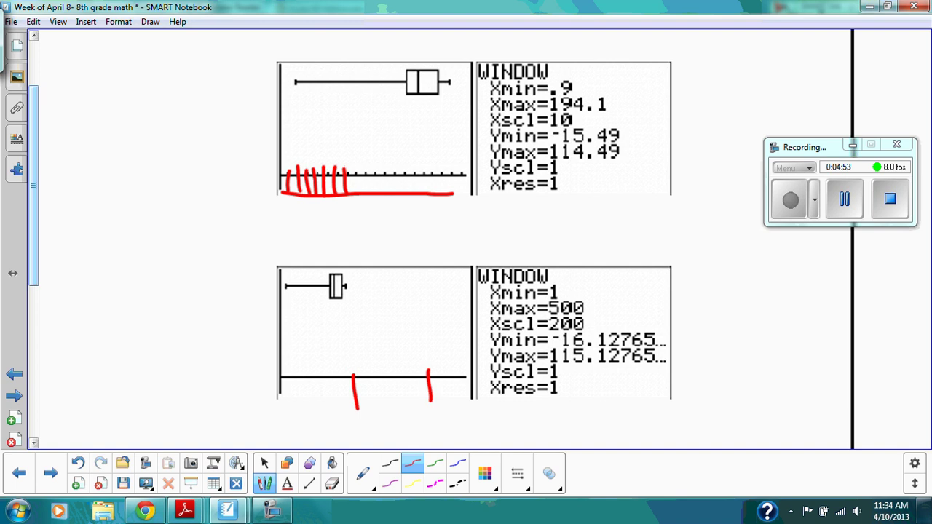
mouse_move(326, 233)
mouse_down()
mouse_move(327, 260)
mouse_move(339, 248)
mouse_up()
drag(418, 34, 418, 63)
mouse_move(405, 46)
mouse_down()
mouse_move(417, 63)
mouse_move(430, 46)
mouse_up()
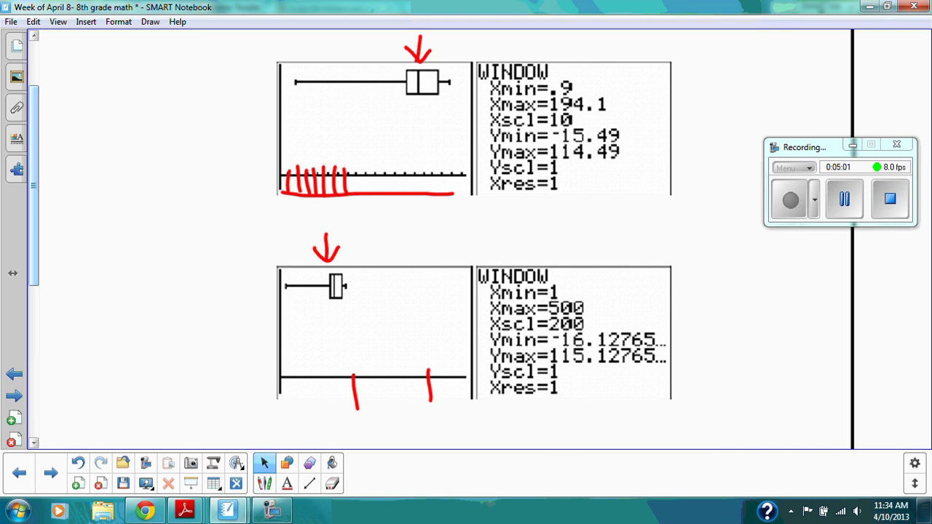
click(265, 463)
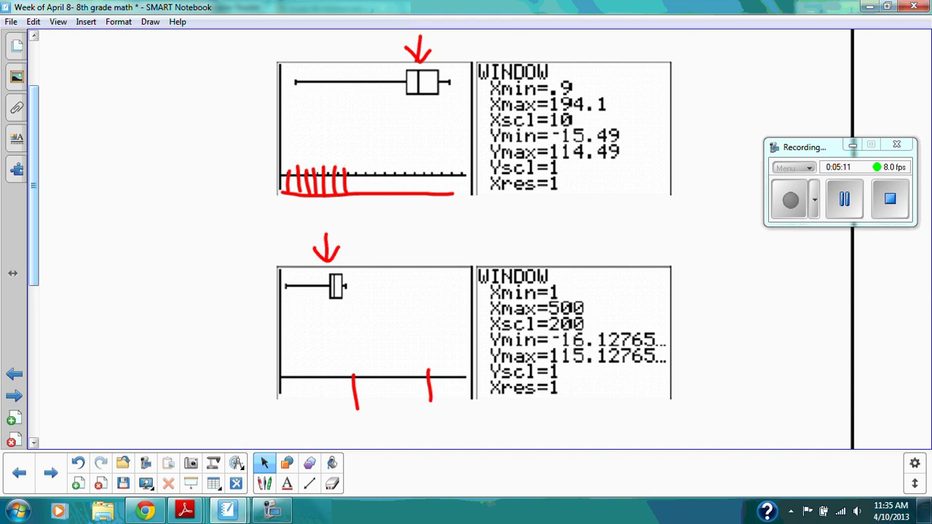
- Show the lesson page thumbnails and advance to the Trends and Correlations page
scroll(350, 240, down, 5)
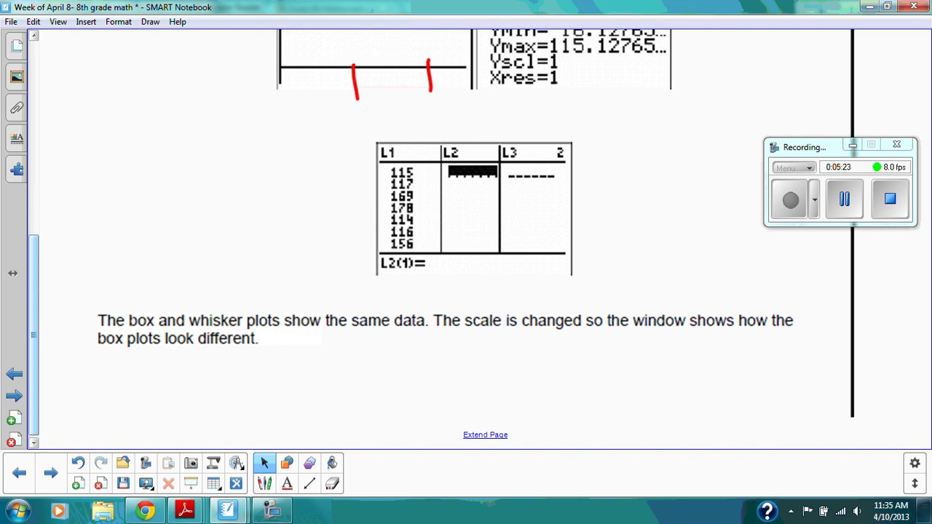
click(783, 197)
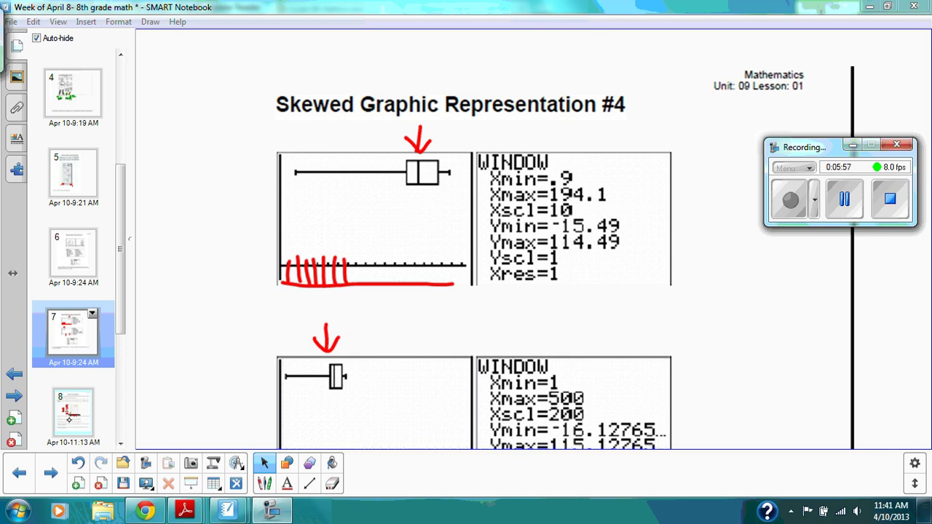
key(Page_Down)
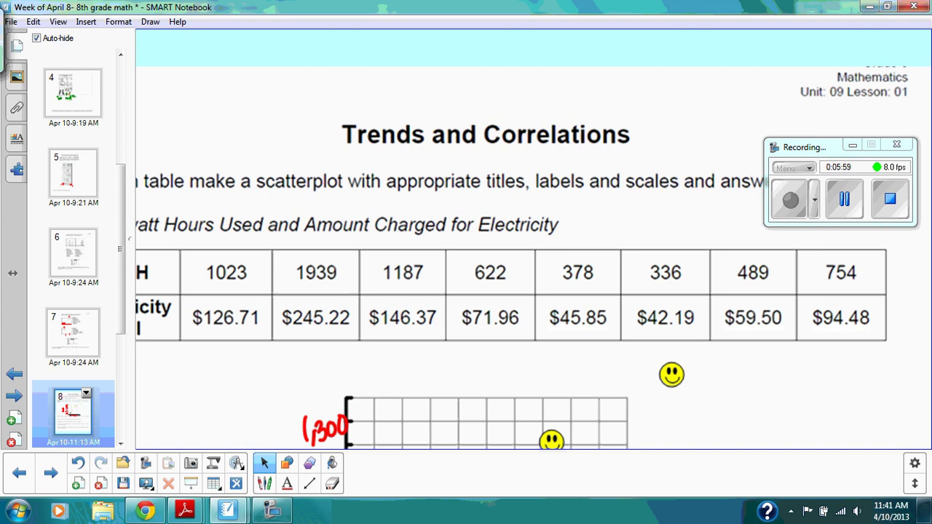
- Scroll down to the electricity scatterplot grid with its smiley-face data points
click(718, 378)
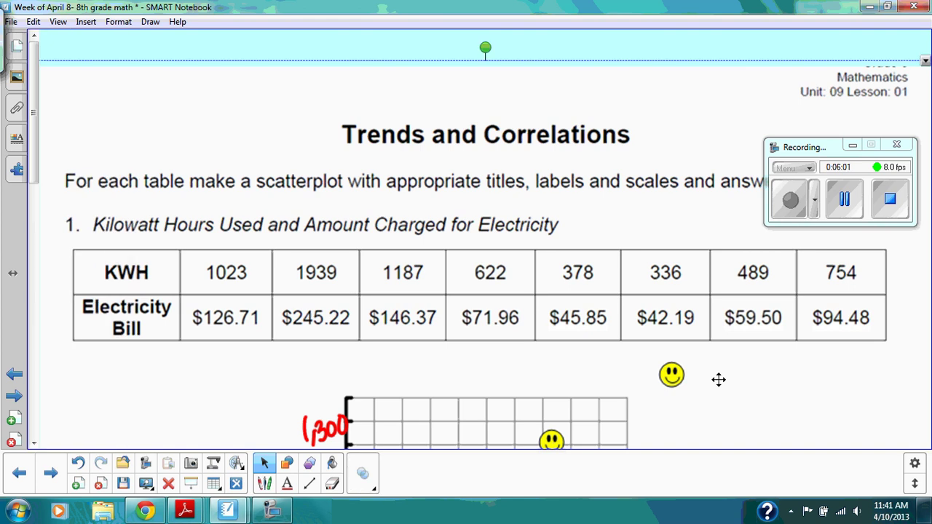
scroll(718, 379, down, 10)
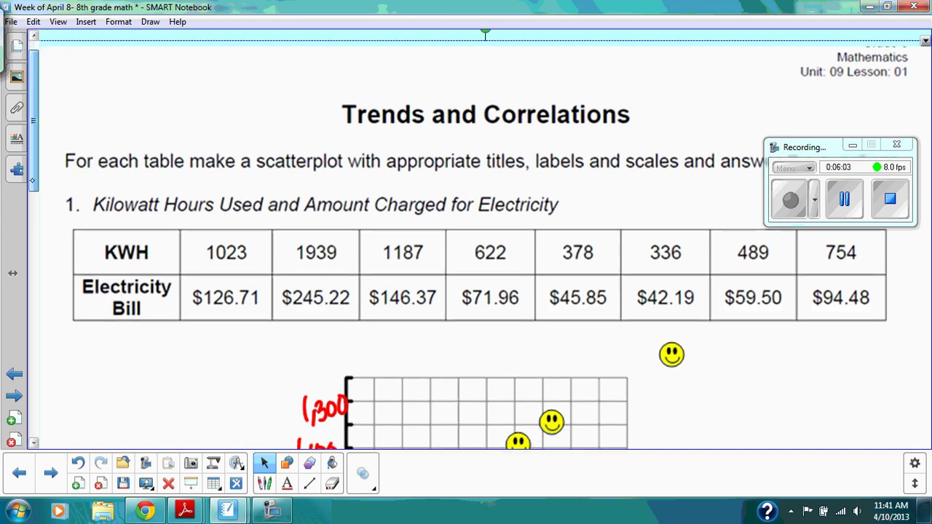
scroll(466, 240, up, 1)
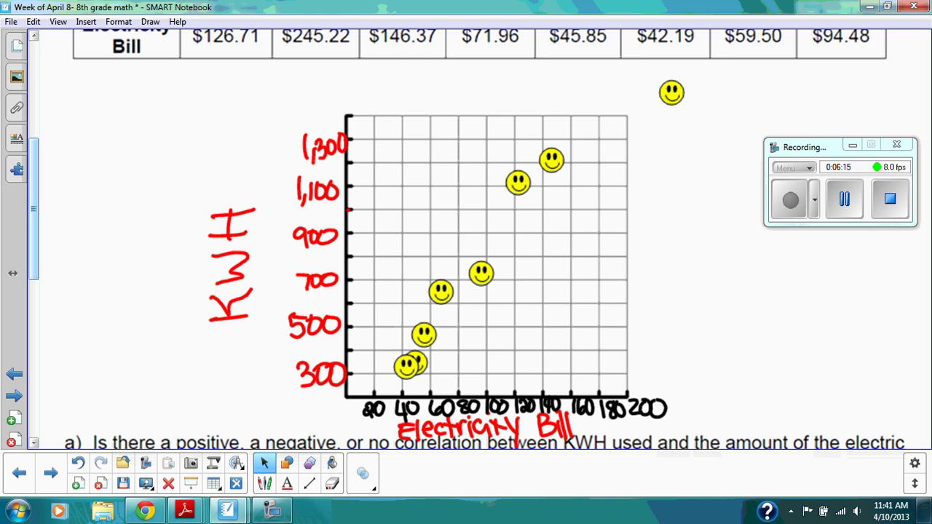
scroll(29, 307, down, 5)
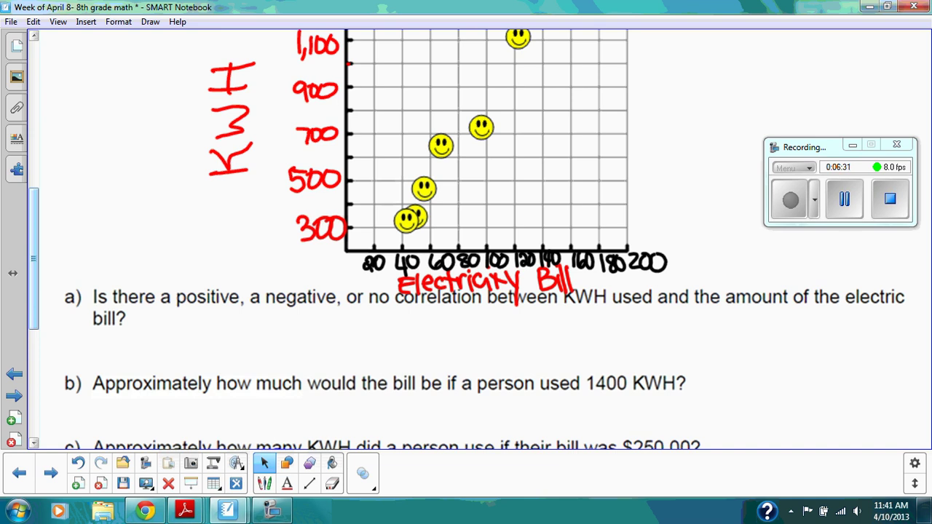
scroll(466, 240, down, 2)
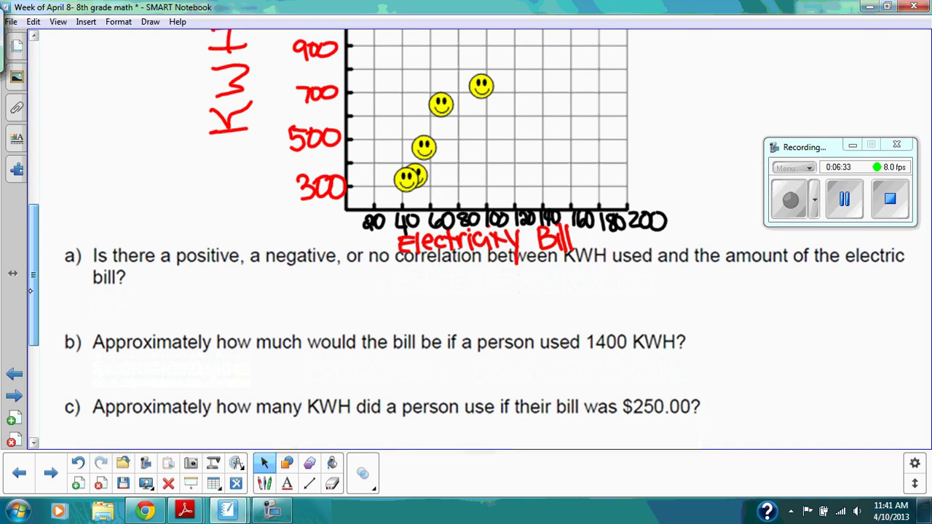
scroll(466, 240, up, 3)
scroll(466, 241, up, 3)
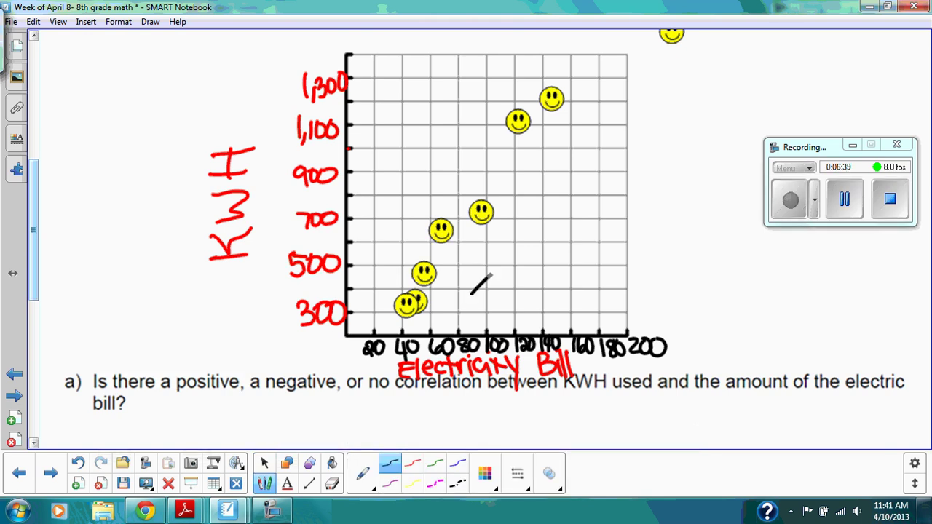
- Extend the black trend line across the grid and sketch a triangle graph beside it
drag(492, 275, 726, 57)
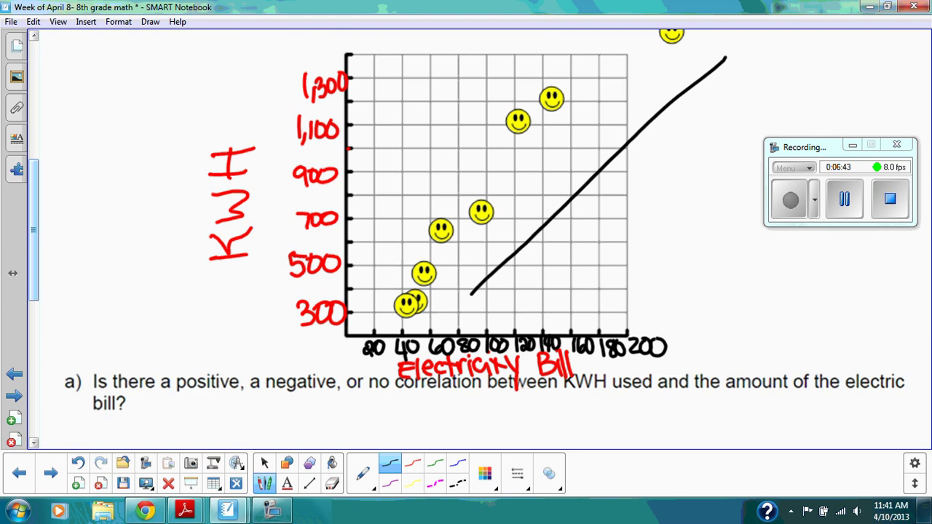
mouse_move(728, 251)
mouse_down()
mouse_move(726, 316)
mouse_move(827, 315)
mouse_up()
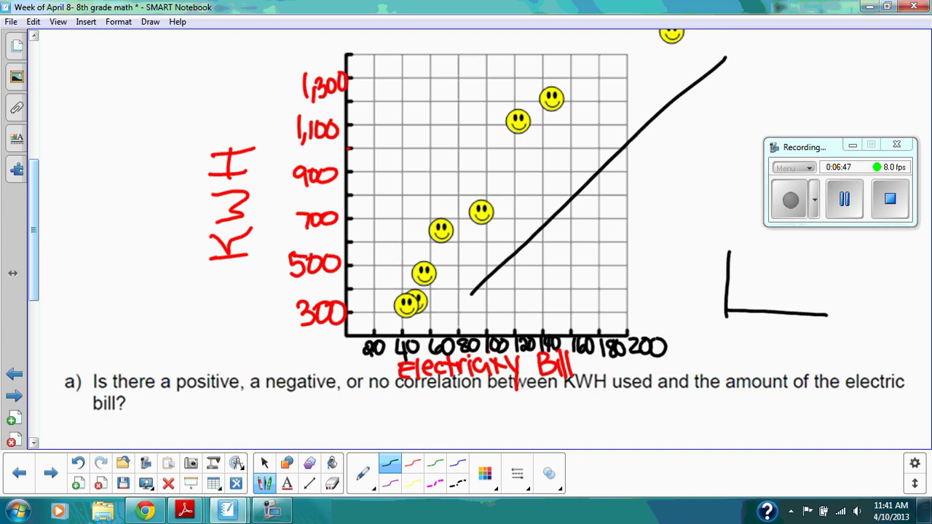
mouse_move(736, 246)
mouse_down()
mouse_move(835, 308)
mouse_move(742, 244)
mouse_move(817, 293)
mouse_up()
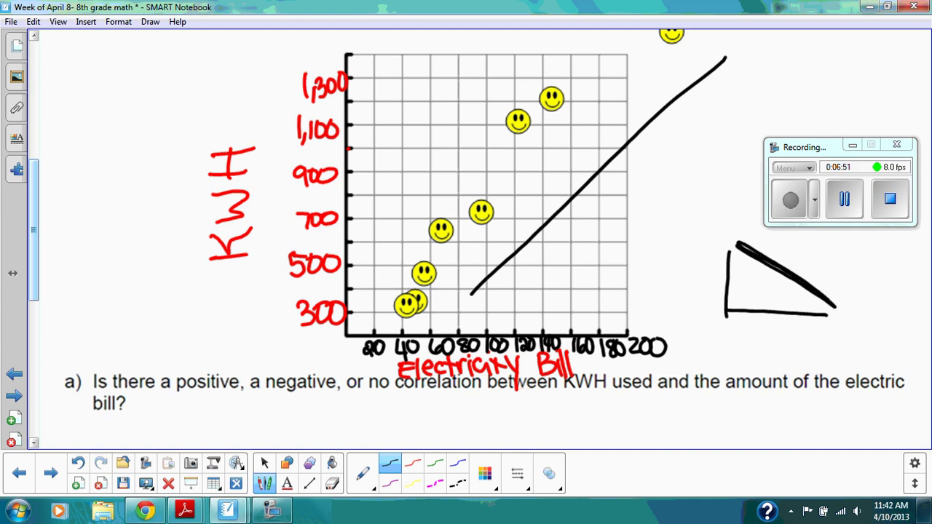
- Sketch a dotted scatter graph on small axes and circle 'positive' in question a)
mouse_move(856, 252)
mouse_down()
mouse_move(863, 318)
mouse_move(900, 324)
mouse_up()
click(883, 255)
click(867, 276)
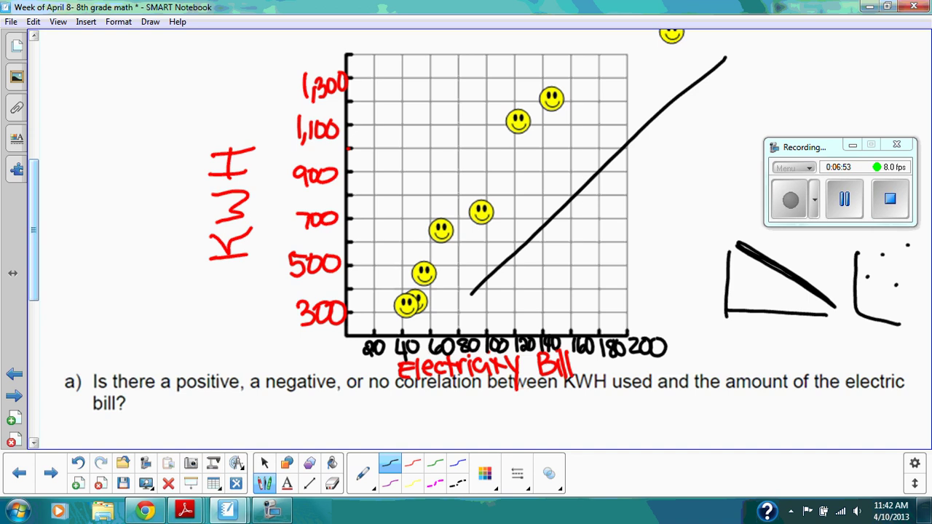
click(875, 271)
click(889, 297)
drag(909, 274, 916, 274)
click(868, 296)
mouse_move(242, 367)
mouse_down()
mouse_move(176, 387)
mouse_move(234, 387)
mouse_move(230, 360)
mouse_up()
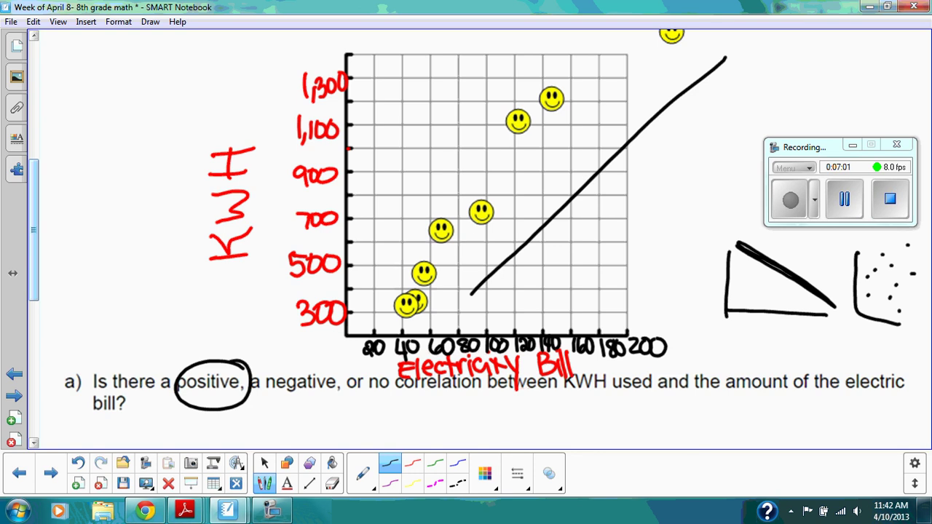
- Circle '1400 KWH' in question b and write ≈175 beneath it
scroll(472, 239, down, 3)
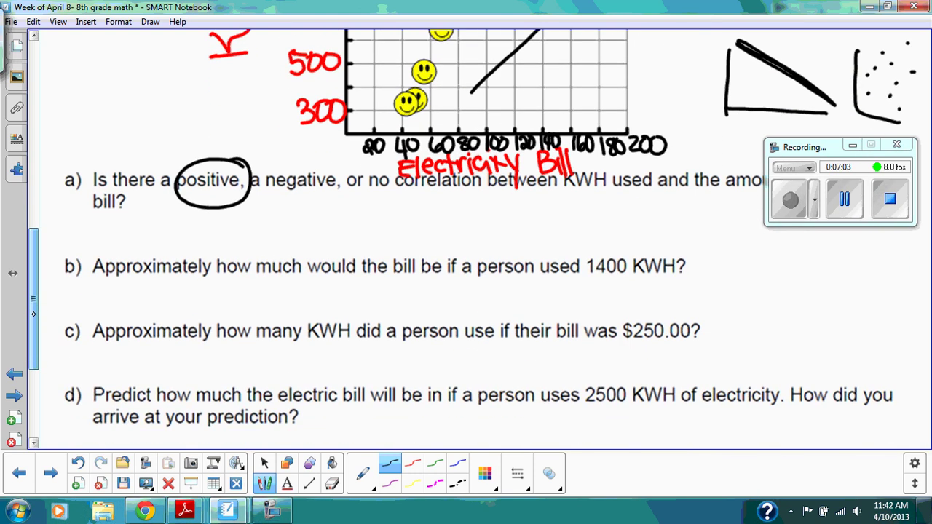
scroll(472, 238, down, 1)
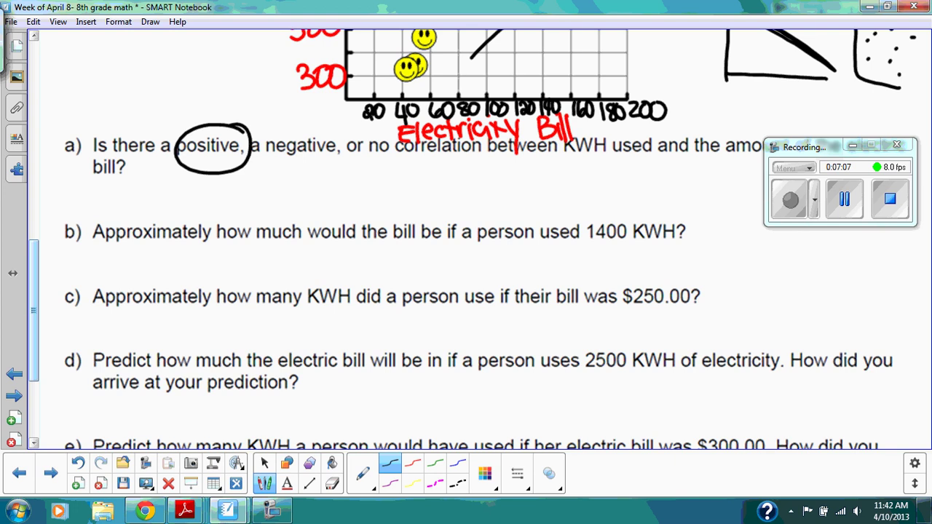
mouse_move(634, 215)
mouse_down()
mouse_move(582, 222)
mouse_move(578, 239)
mouse_move(655, 247)
mouse_move(697, 233)
mouse_move(623, 215)
mouse_up()
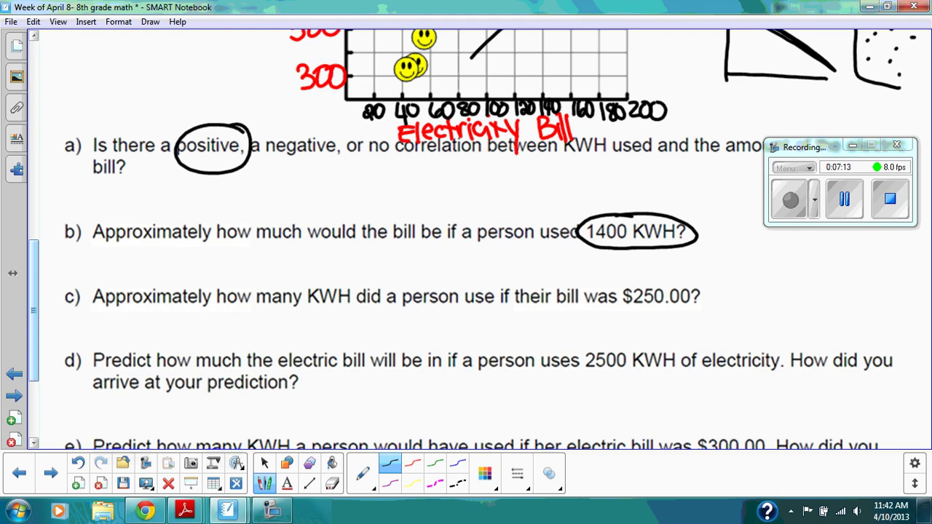
mouse_move(281, 261)
mouse_down()
mouse_move(304, 254)
mouse_move(295, 271)
mouse_move(334, 284)
mouse_up()
mouse_move(336, 249)
mouse_down()
mouse_move(358, 245)
mouse_move(354, 280)
mouse_up()
mouse_move(363, 248)
mouse_down()
mouse_move(371, 267)
mouse_move(363, 282)
mouse_up()
drag(362, 247, 391, 243)
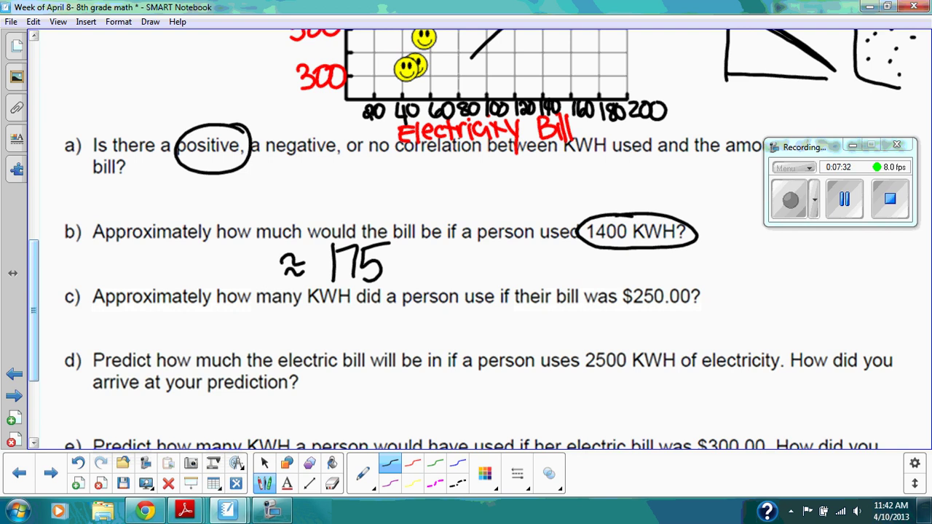
- Circle '$250.00' in question c and write 2,000KWH beneath it
mouse_move(702, 275)
mouse_down()
mouse_move(626, 314)
mouse_move(692, 276)
mouse_up()
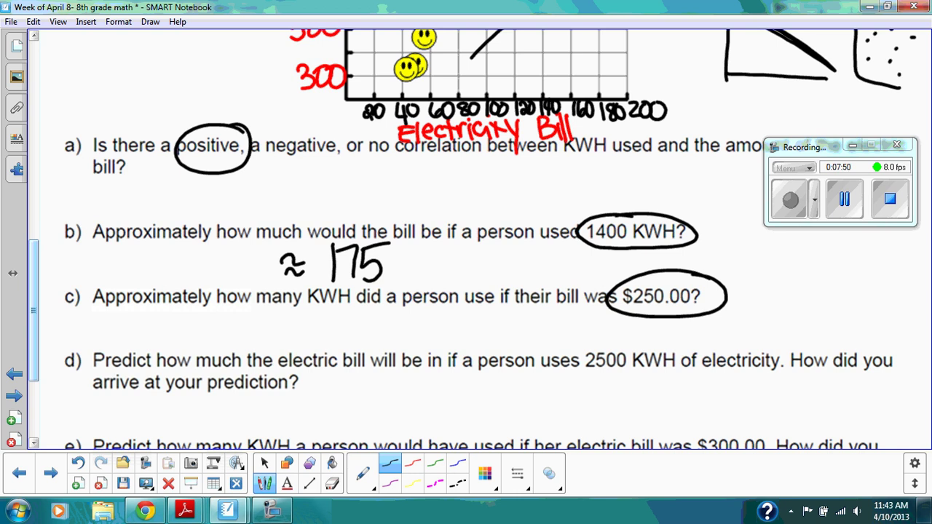
mouse_move(296, 320)
mouse_down()
mouse_move(297, 337)
mouse_move(320, 341)
mouse_move(327, 353)
mouse_up()
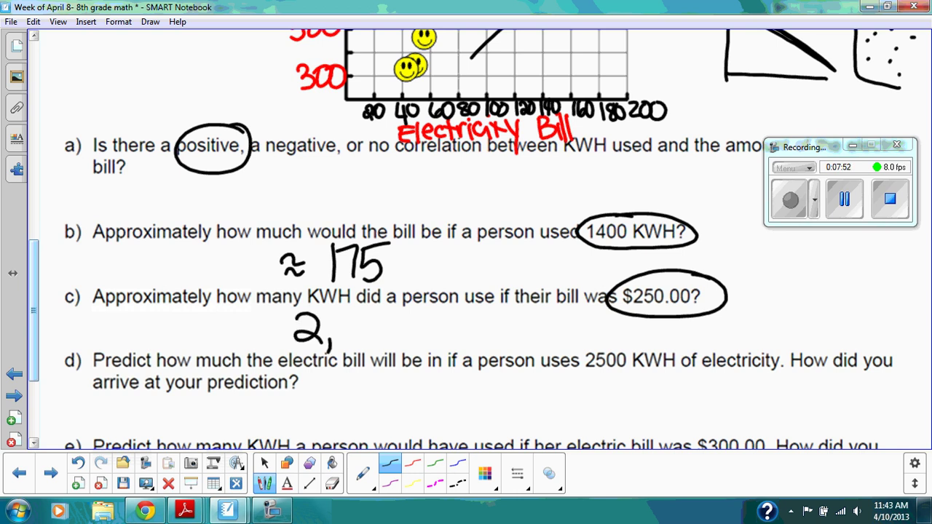
mouse_move(335, 316)
mouse_down()
mouse_move(355, 314)
mouse_move(336, 314)
mouse_up()
mouse_move(377, 313)
mouse_down()
mouse_move(379, 340)
mouse_move(377, 313)
mouse_up()
mouse_move(402, 313)
mouse_down()
mouse_move(386, 329)
mouse_move(402, 313)
mouse_move(422, 343)
mouse_up()
drag(432, 318, 442, 345)
mouse_move(446, 311)
mouse_down()
mouse_move(471, 333)
mouse_move(478, 313)
mouse_move(489, 344)
mouse_up()
mouse_move(500, 302)
mouse_down()
mouse_move(504, 343)
mouse_move(501, 322)
mouse_up()
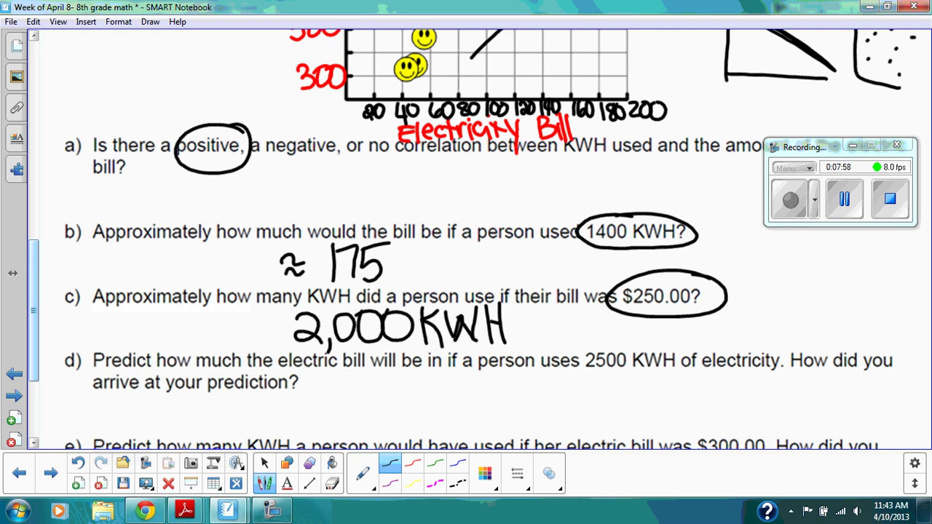
- Back on the graph, draw an arrow at the 40 axis label and write 250 under the triangle sketch
scroll(466, 240, up, 5)
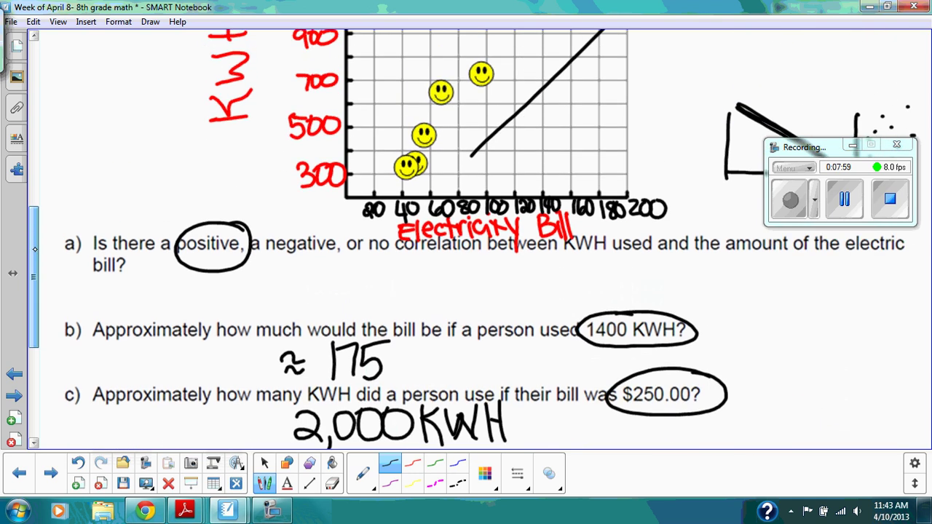
scroll(465, 241, up, 1)
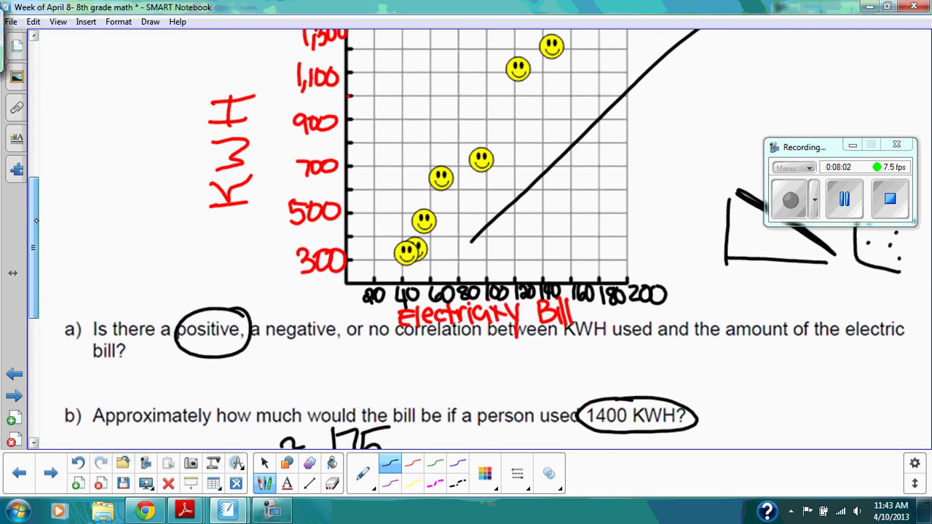
mouse_move(337, 314)
mouse_down()
mouse_move(369, 311)
mouse_move(358, 320)
mouse_up()
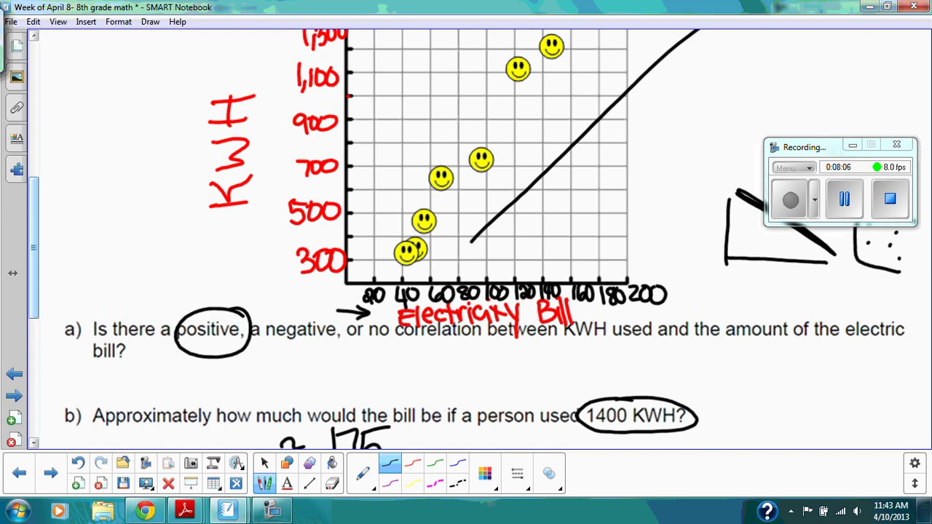
click(748, 293)
mouse_move(727, 288)
mouse_down()
mouse_move(743, 299)
mouse_move(762, 289)
mouse_move(742, 308)
mouse_move(769, 292)
mouse_move(731, 191)
mouse_move(733, 54)
mouse_up()
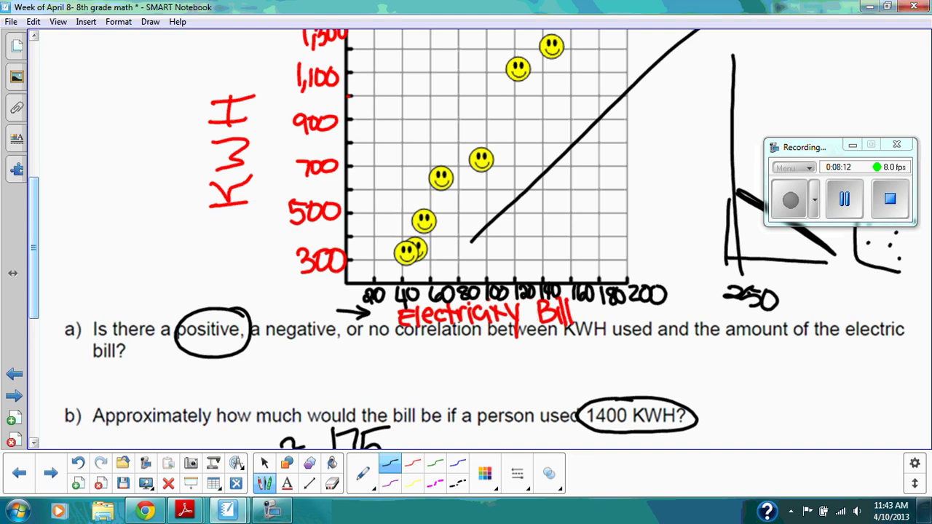
- Draw an arrow pointing at the top-right outlier smiley
drag(29, 258, 29, 209)
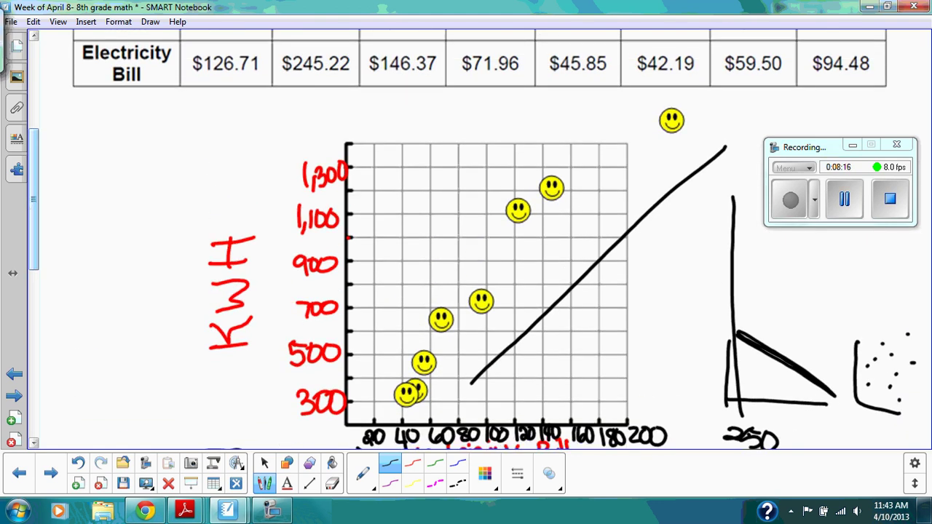
mouse_move(637, 99)
mouse_down()
mouse_move(654, 115)
mouse_move(643, 116)
mouse_up()
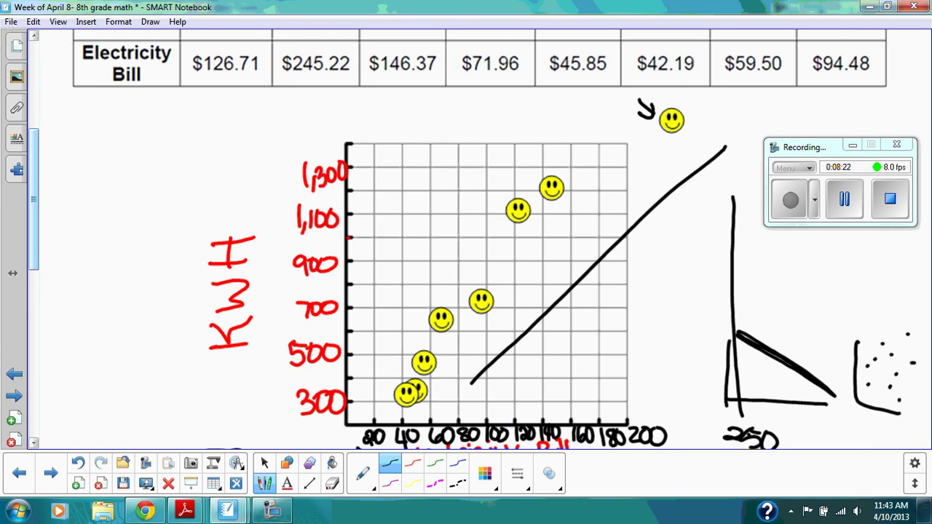
scroll(466, 240, down, 3)
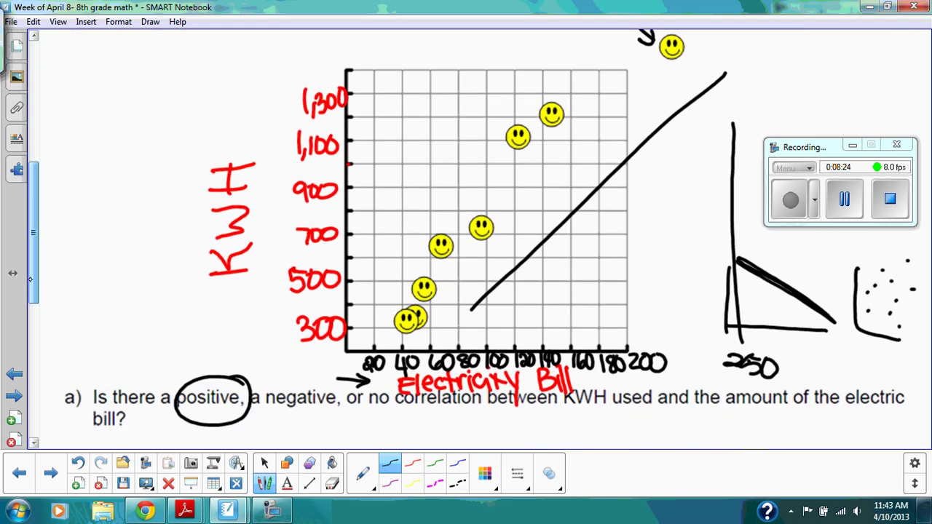
- Handwrite '≈ 325 $' beneath question d as the predicted cost
scroll(466, 240, down, 15)
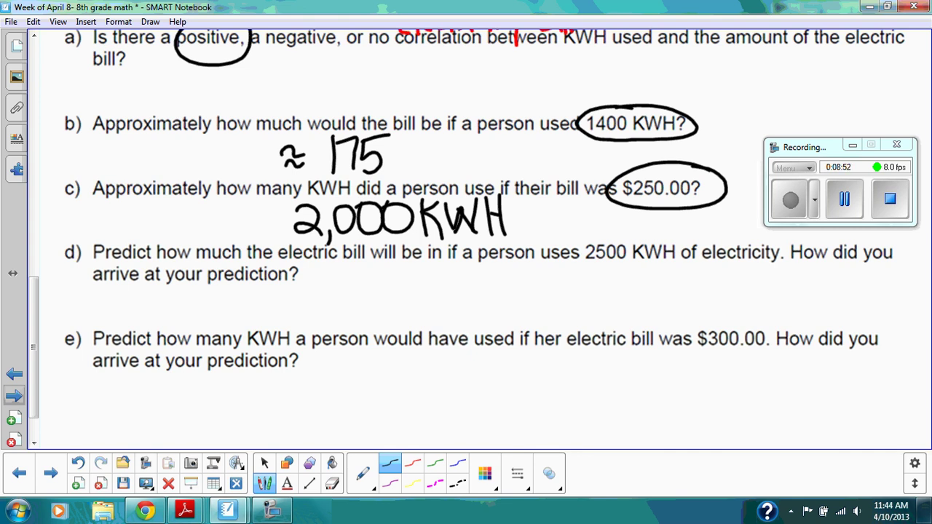
mouse_move(334, 288)
mouse_down()
mouse_move(371, 284)
mouse_move(348, 302)
mouse_move(416, 277)
mouse_move(400, 311)
mouse_up()
drag(422, 275, 455, 315)
mouse_move(491, 265)
mouse_down()
mouse_move(454, 293)
mouse_move(460, 321)
mouse_up()
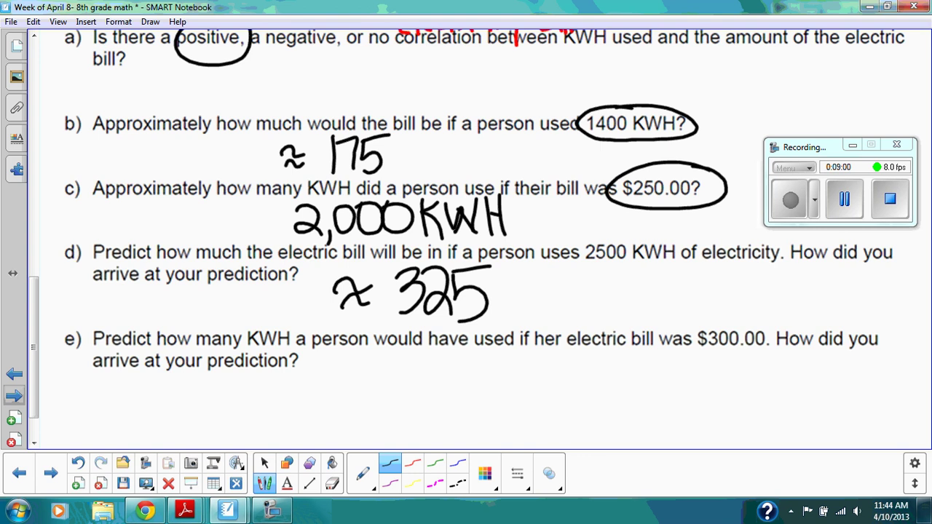
mouse_move(534, 270)
mouse_down()
mouse_move(530, 291)
mouse_move(508, 301)
mouse_up()
mouse_move(509, 261)
mouse_down()
mouse_move(515, 305)
mouse_move(529, 318)
mouse_up()
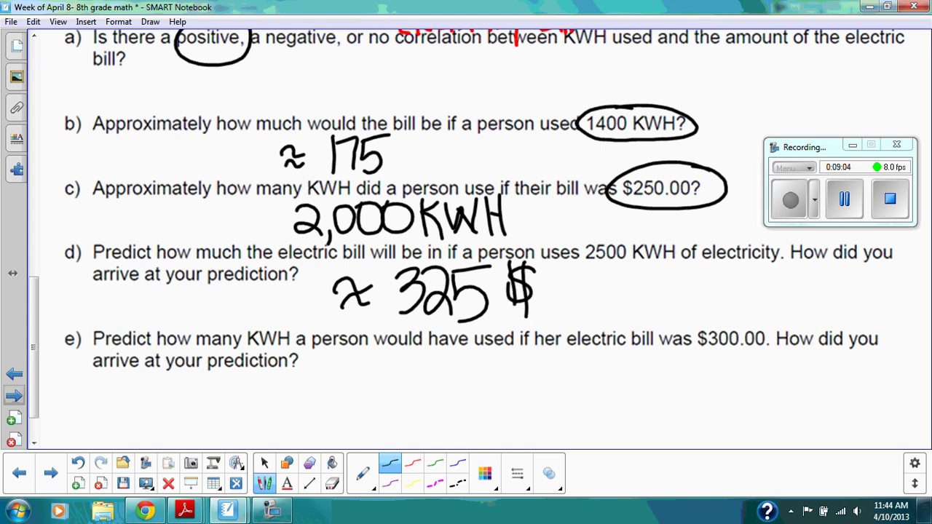
drag(33, 347, 35, 358)
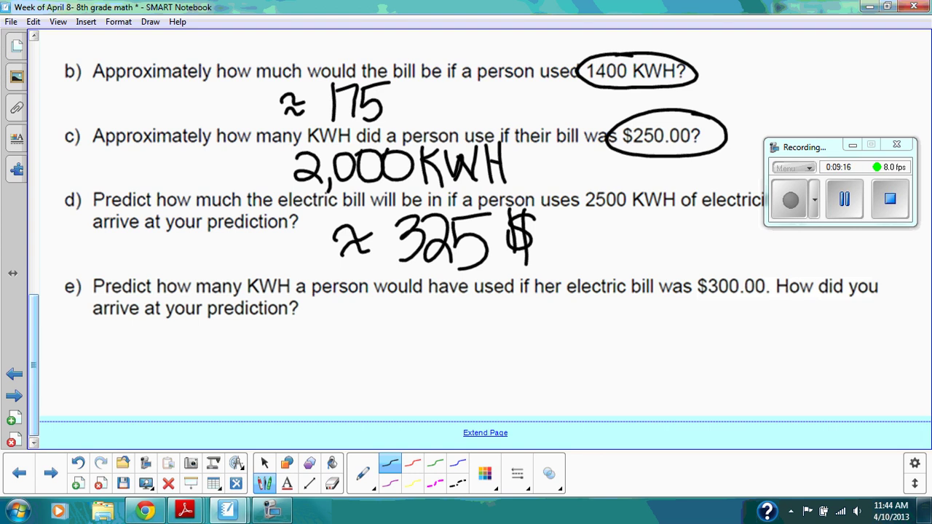
- Circle $300.00 in question e and begin the answer with an ≈ sign
mouse_move(768, 256)
mouse_down()
mouse_move(691, 300)
mouse_move(780, 275)
mouse_up()
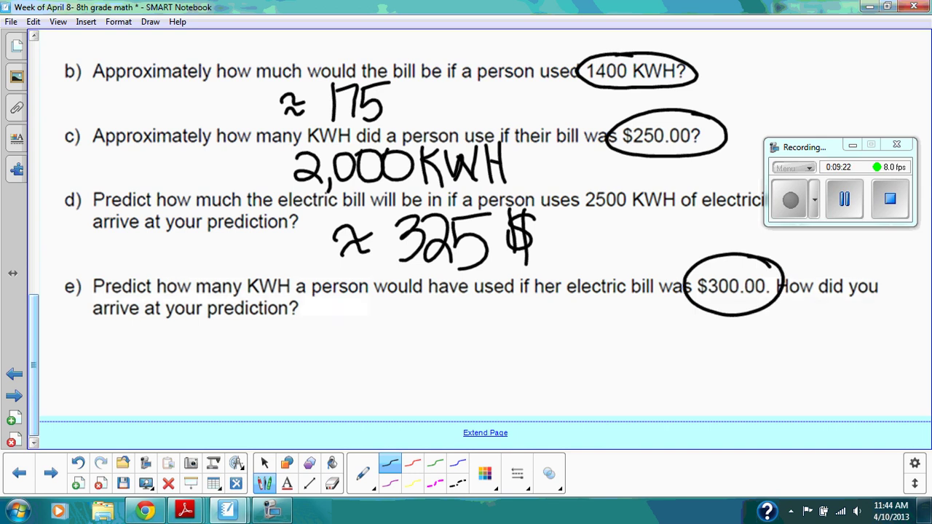
drag(318, 329, 355, 330)
drag(319, 357, 348, 362)
- Handwrite '2,400 KWH' after the ≈ sign beneath question e
drag(383, 325, 415, 374)
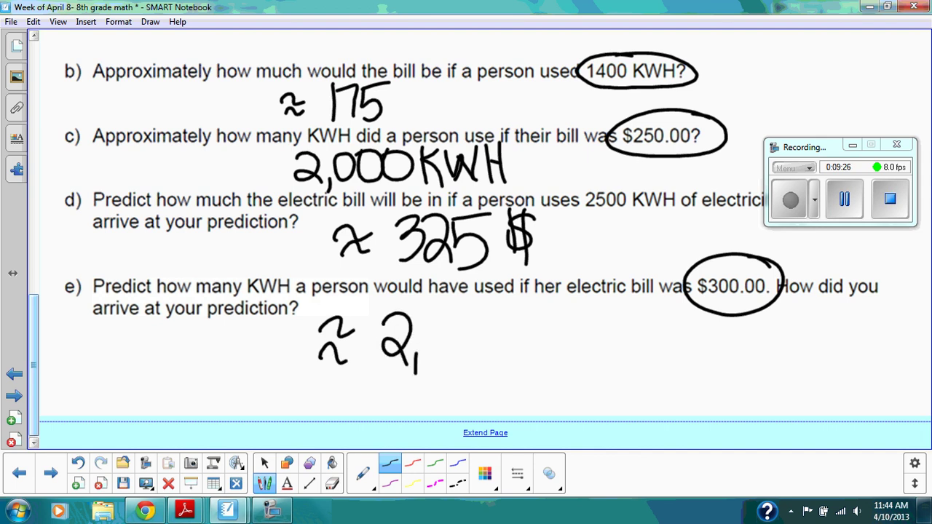
mouse_move(431, 317)
mouse_down()
mouse_move(445, 341)
mouse_move(437, 367)
mouse_up()
mouse_move(448, 313)
mouse_down()
mouse_move(442, 366)
mouse_move(465, 317)
mouse_move(462, 350)
mouse_move(486, 360)
mouse_up()
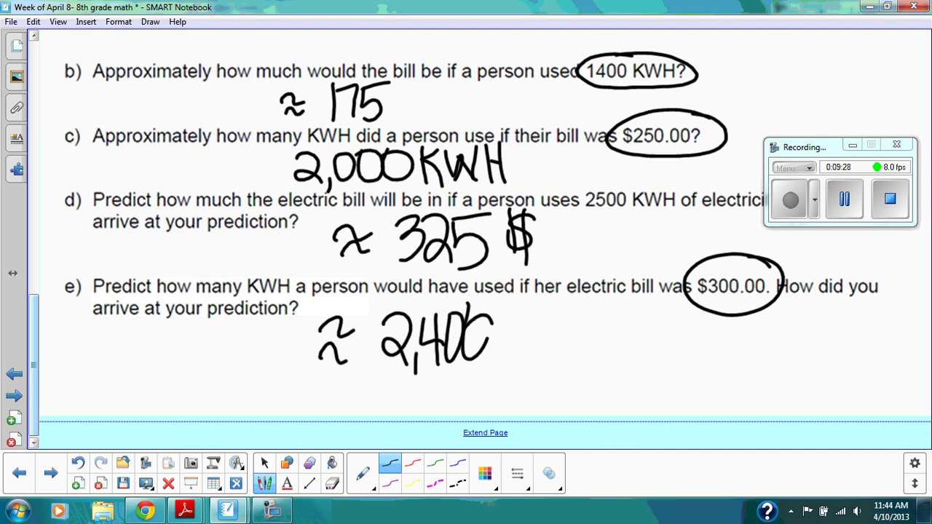
mouse_move(509, 308)
mouse_down()
mouse_move(507, 359)
mouse_move(513, 330)
mouse_move(530, 365)
mouse_up()
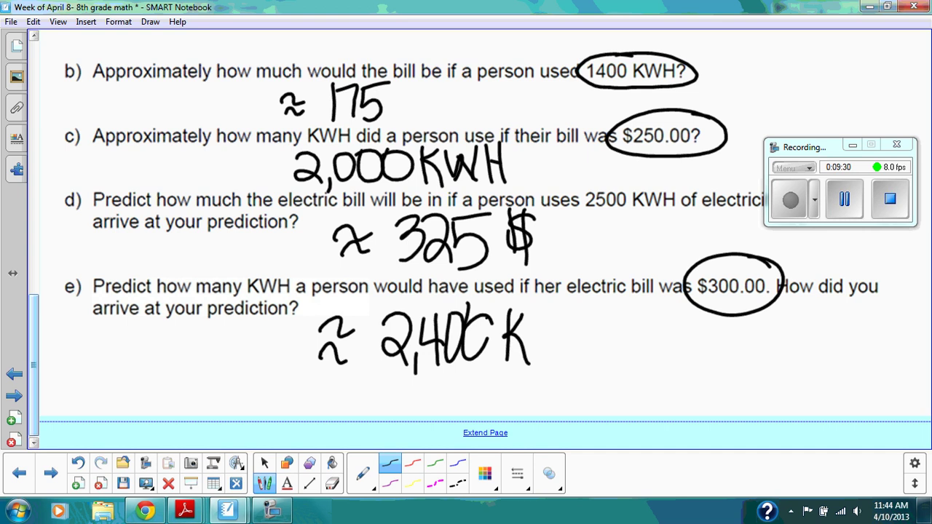
mouse_move(485, 318)
mouse_down()
mouse_move(492, 335)
mouse_move(478, 354)
mouse_up()
mouse_move(527, 314)
mouse_down()
mouse_move(554, 335)
mouse_move(563, 317)
mouse_move(564, 360)
mouse_up()
drag(575, 315, 578, 365)
drag(557, 341, 581, 338)
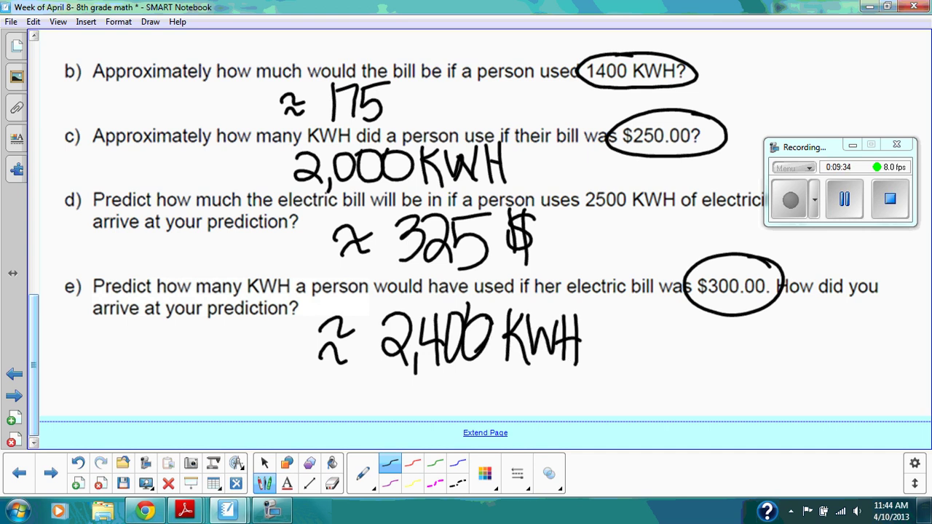